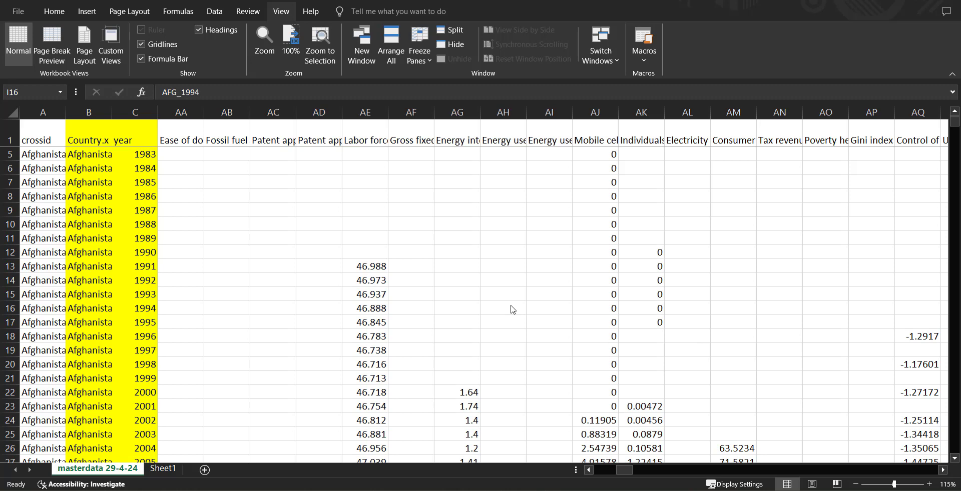
Insert an empty column directly before the labor force participation rate column
{"action": "scroll", "coordinate": [499, 306], "scroll_direction": "left", "scroll_amount": 5}
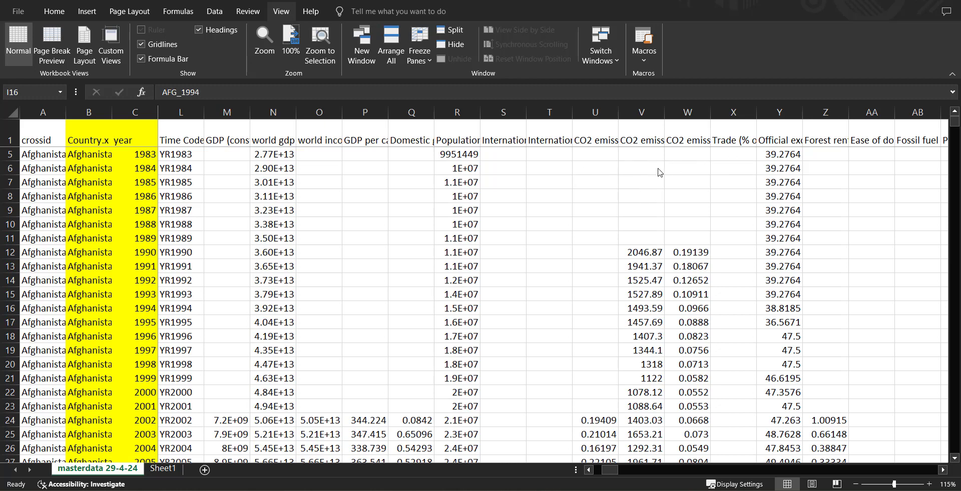
{"action": "scroll", "coordinate": [576, 227], "scroll_direction": "right", "scroll_amount": 5}
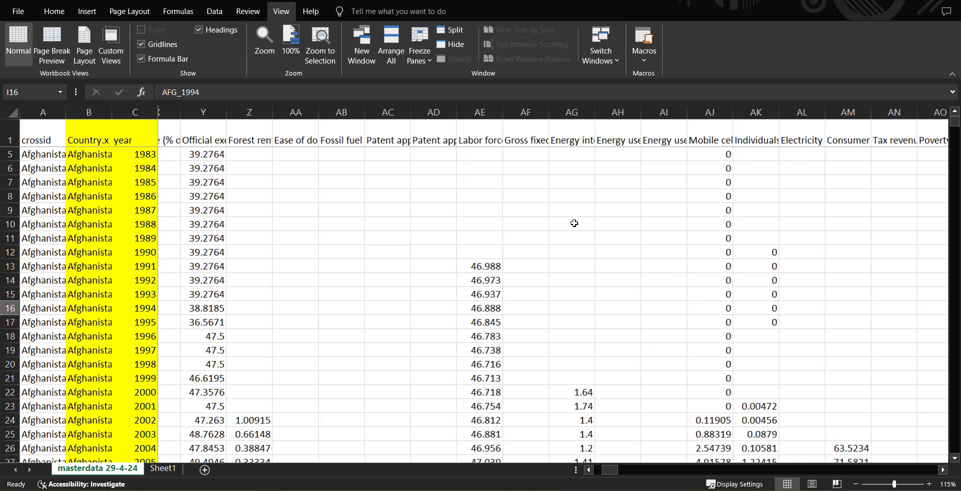
{"action": "scroll", "coordinate": [574, 224], "scroll_direction": "left", "scroll_amount": 2}
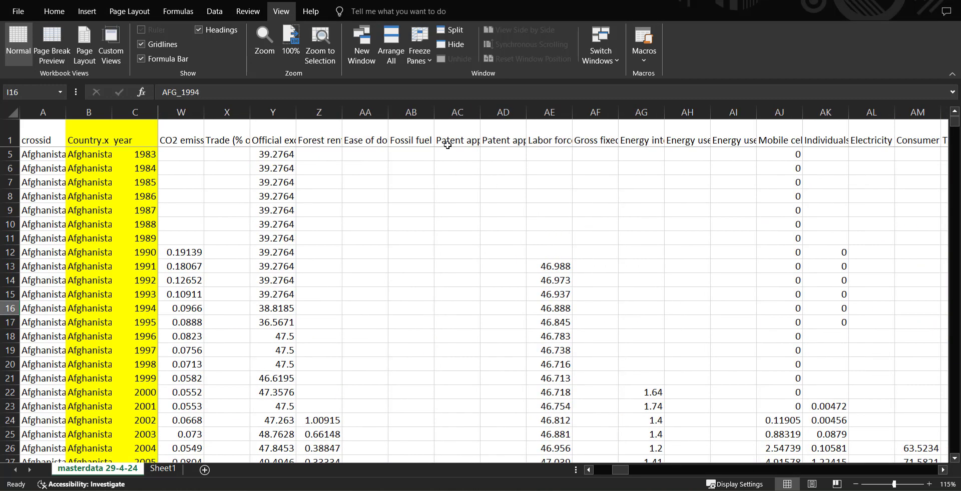
{"action": "right_click", "coordinate": [555, 110]}
{"action": "key", "text": "Escape"}
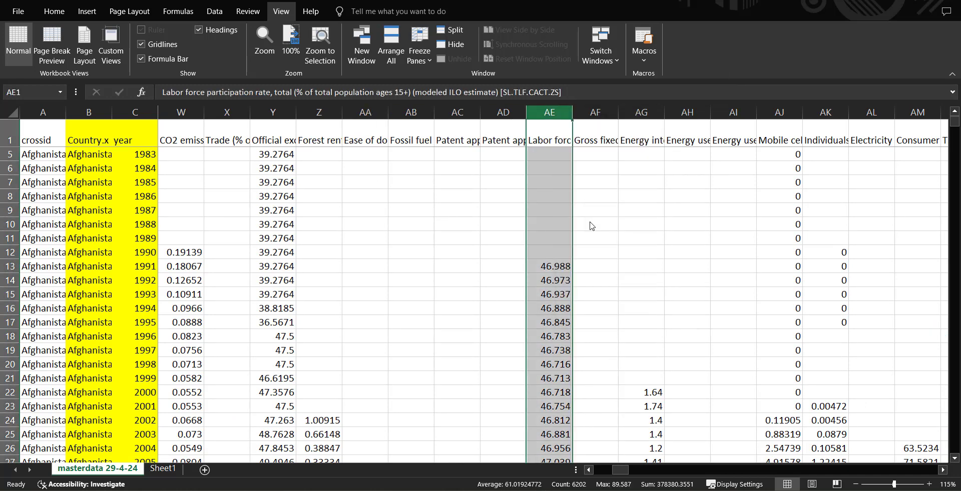
{"action": "left_click", "coordinate": [592, 226]}
Examine the full headers of the two patent application columns next to the new empty column
{"action": "left_click", "coordinate": [541, 129]}
{"action": "key", "text": "Left"}
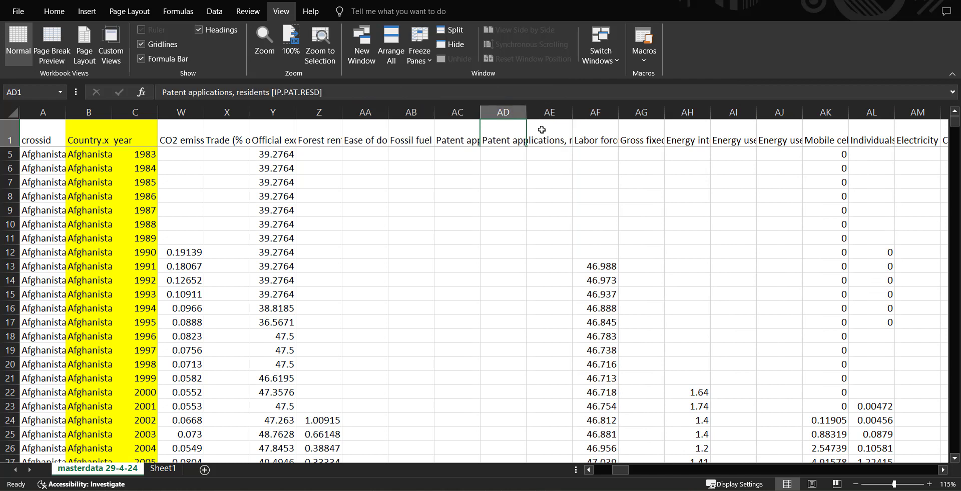
{"action": "key", "text": "Left"}
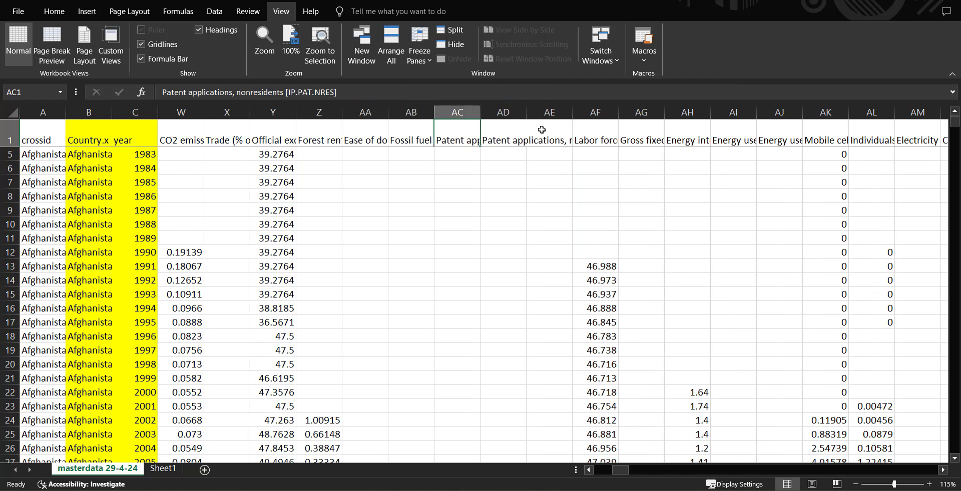
{"action": "key", "text": "Right"}
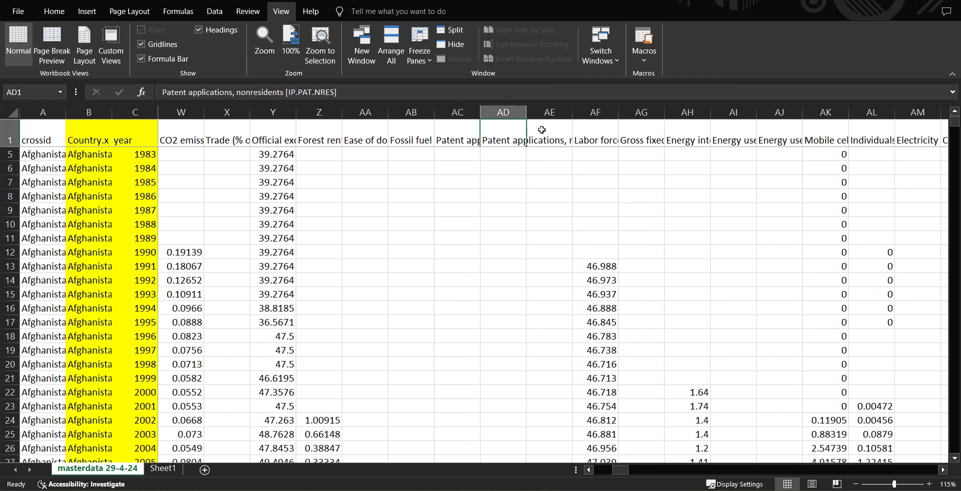
{"action": "key", "text": "Left"}
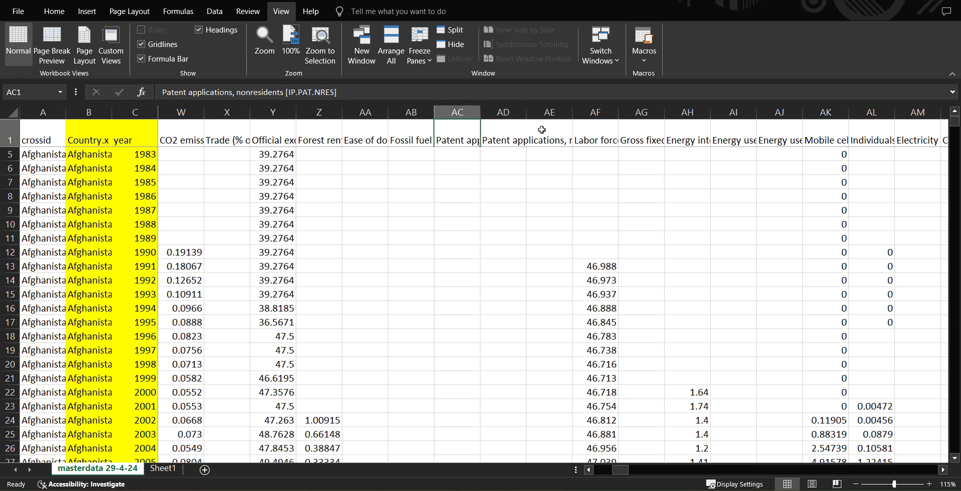
{"action": "left_click", "coordinate": [102, 29]}
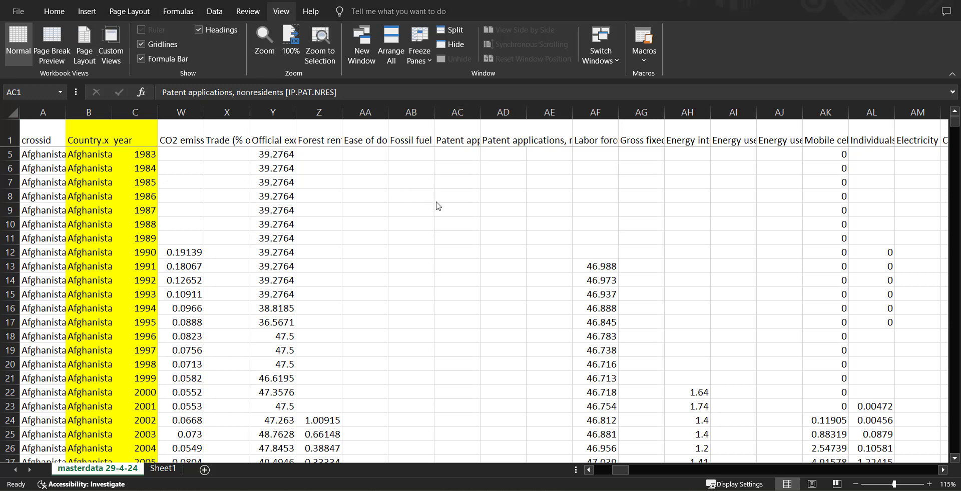
{"action": "left_click", "coordinate": [541, 145]}
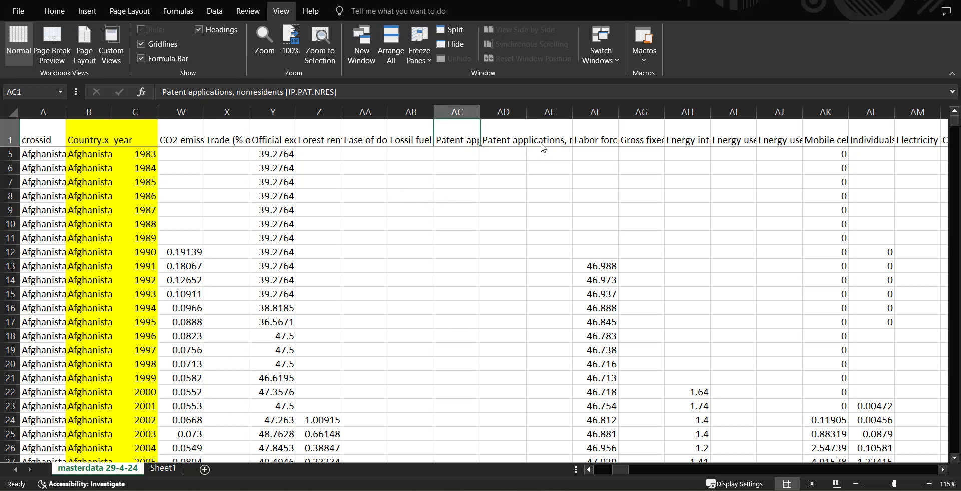
{"action": "left_click", "coordinate": [499, 143]}
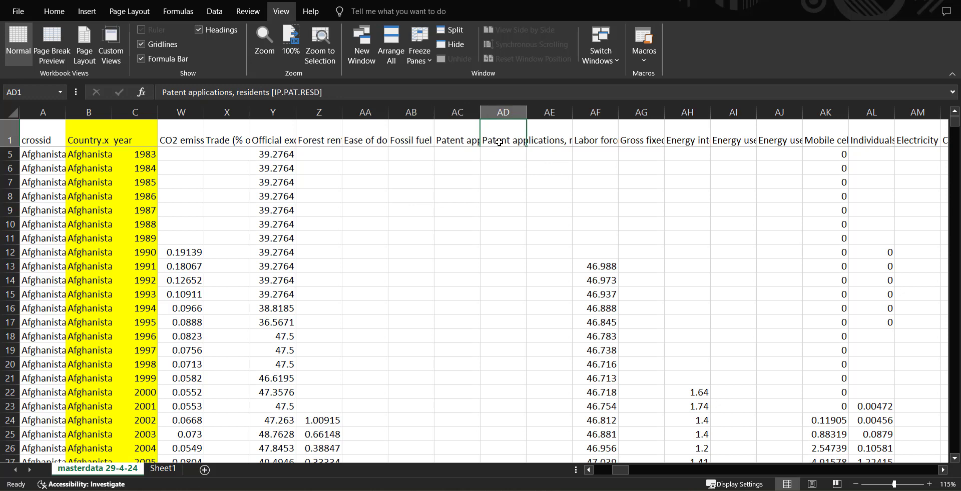
Enter the header "total patents/population" in cell AE1 of the new column
{"action": "key", "text": "Right"}
{"action": "type", "text": "total "}
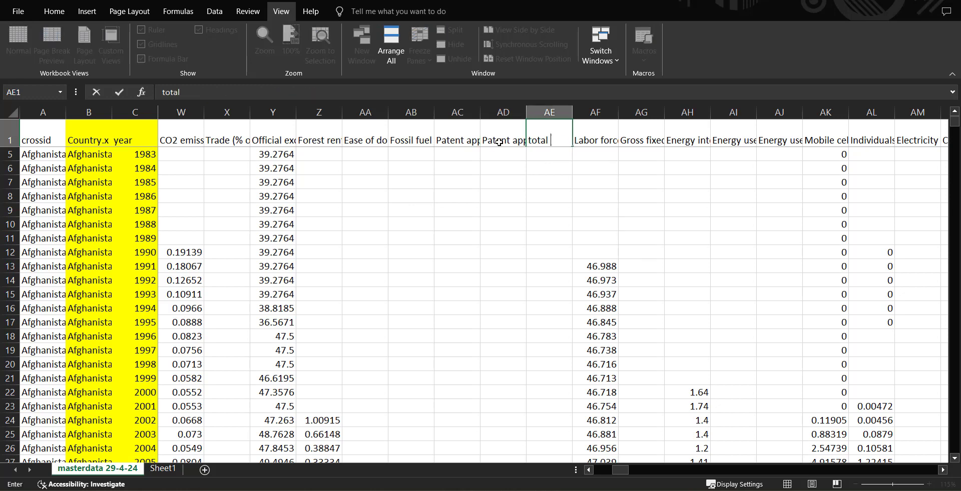
{"action": "type", "text": "patents"}
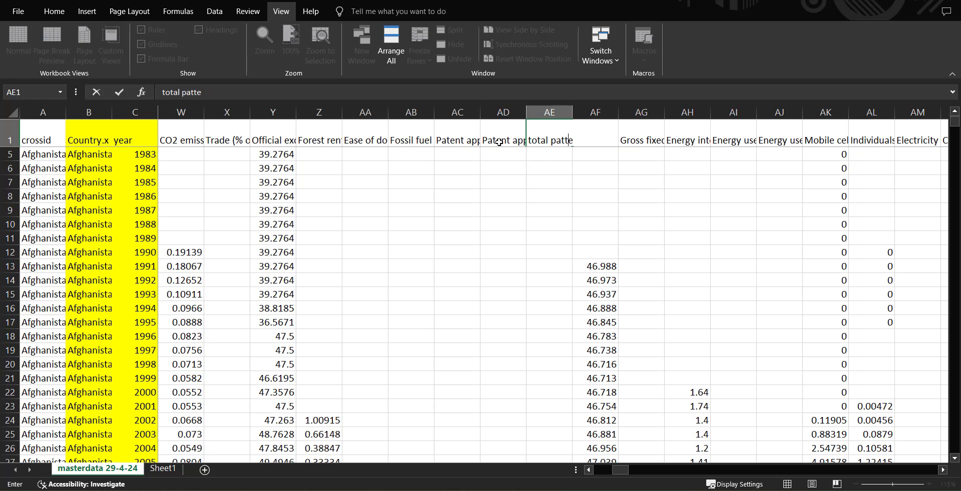
{"action": "key", "text": "ctrl+Return"}
{"action": "scroll", "coordinate": [499, 142], "scroll_direction": "up", "scroll_amount": 1}
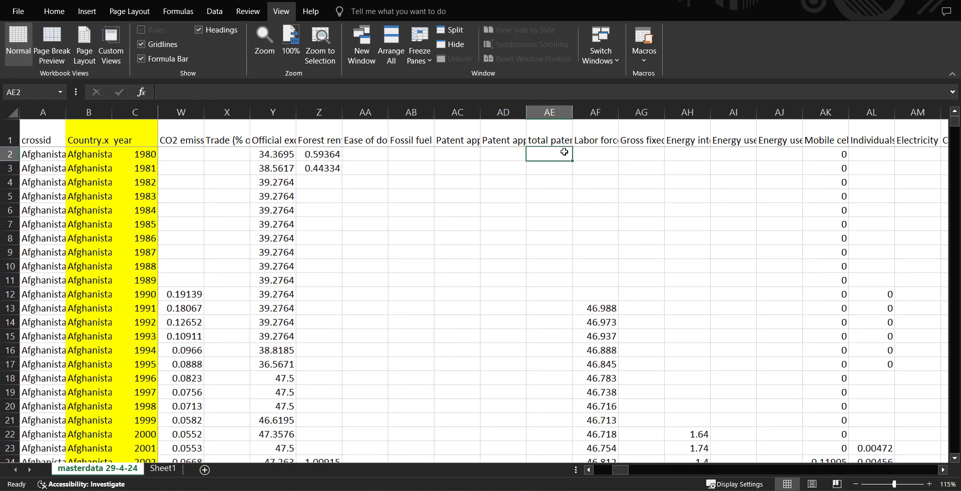
{"action": "left_click", "coordinate": [286, 93]}
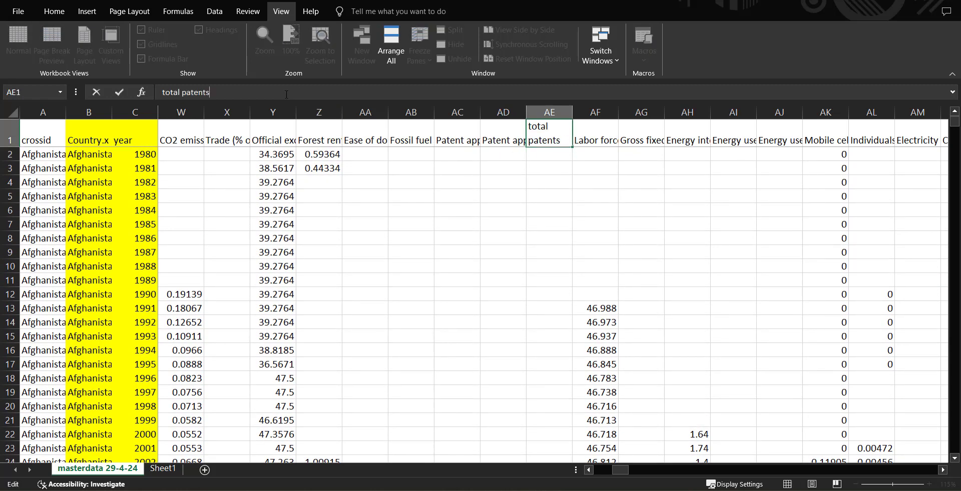
{"action": "type", "text": "/population"}
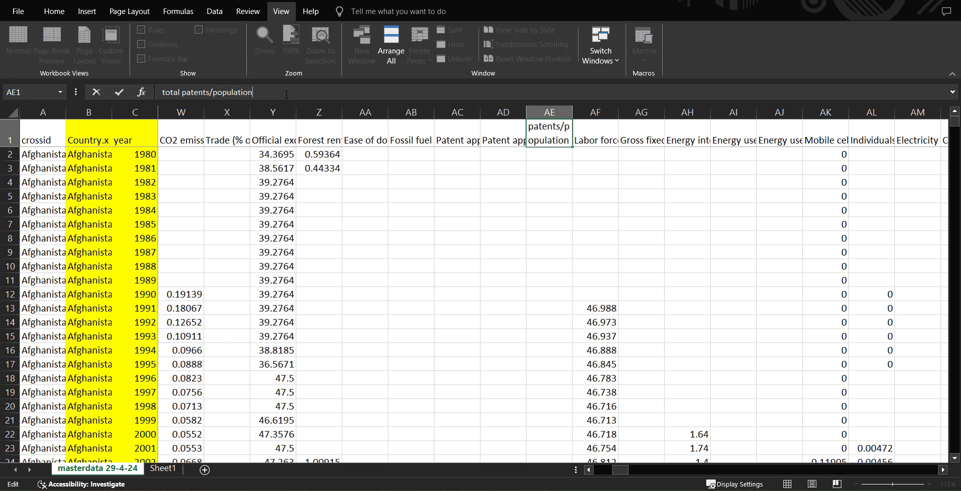
{"action": "key", "text": "Return"}
Enter the formula =(AC2+AD2)/R2 in cell AE2 to divide the summed patent applications by population
{"action": "type", "text": "="}
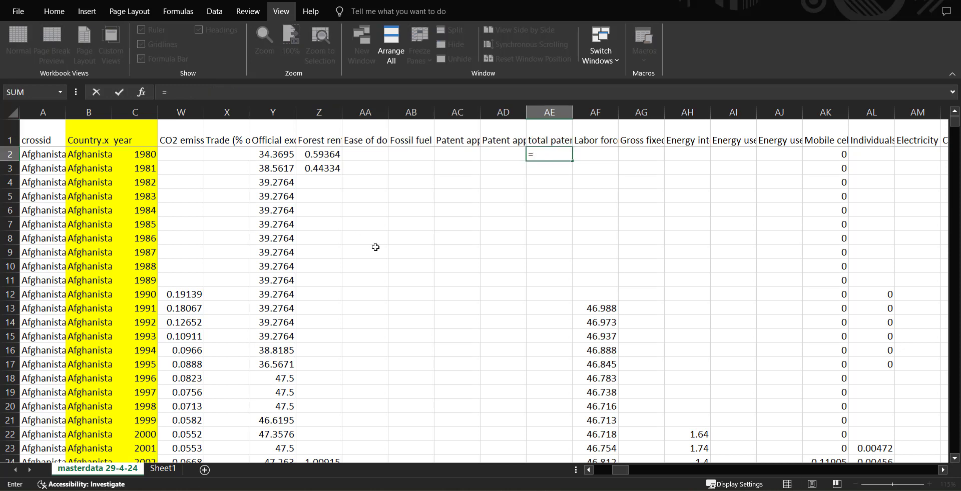
{"action": "type", "text": "("}
{"action": "key", "text": "Left"}
{"action": "key", "text": "Left"}
{"action": "type", "text": "+"}
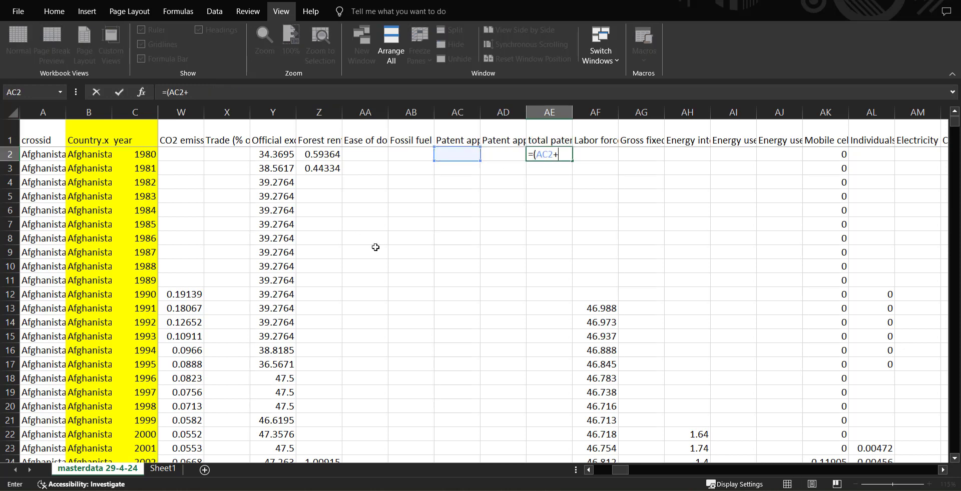
{"action": "key", "text": "Left"}
{"action": "type", "text": "_+"}
{"action": "key", "text": "BackSpace"}
{"action": "key", "text": "BackSpace"}
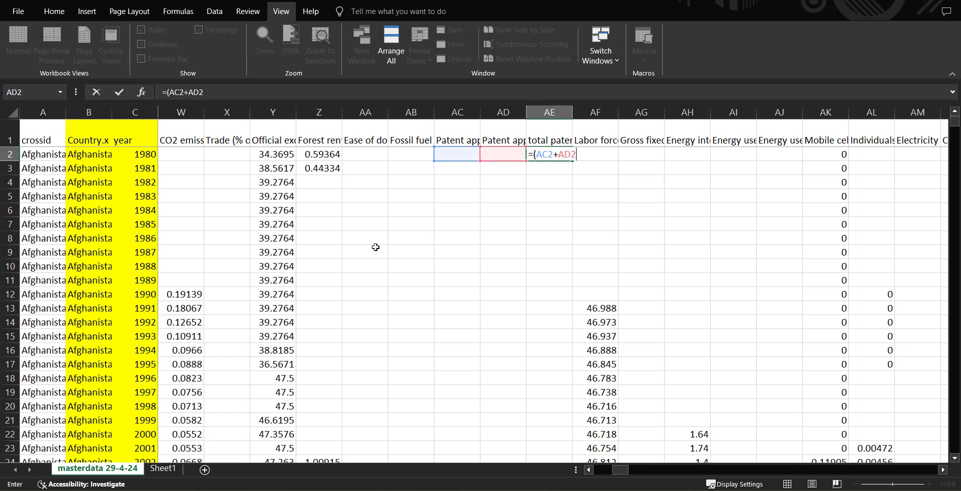
{"action": "type", "text": ")/"}
{"action": "key", "text": "Left"}
{"action": "key", "text": "Left"}
{"action": "key", "text": "Left"}
{"action": "key", "text": "Left"}
{"action": "key", "text": "Left"}
{"action": "key", "text": "Left"}
{"action": "key", "text": "Left"}
{"action": "key", "text": "Left"}
{"action": "key", "text": "Left"}
{"action": "key", "text": "Left"}
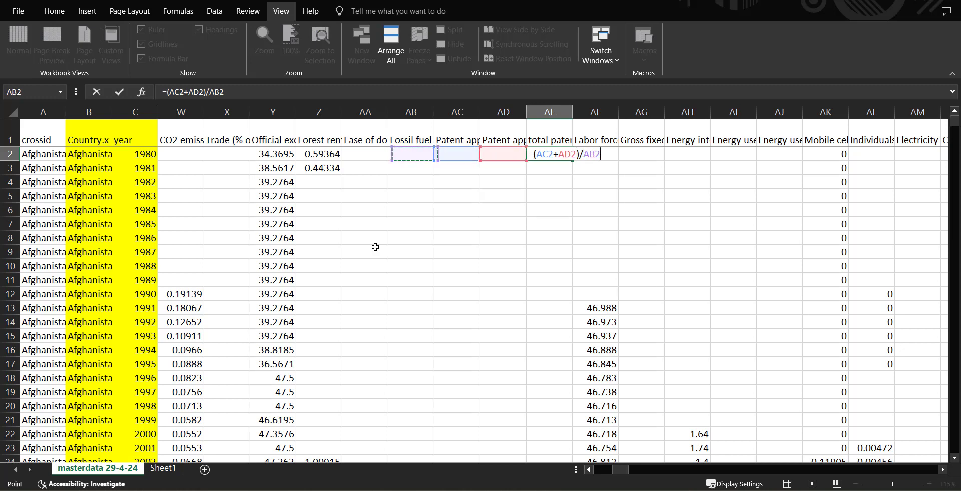
{"action": "key", "text": "Left"}
{"action": "key", "text": "Left"}
{"action": "key", "text": "Left"}
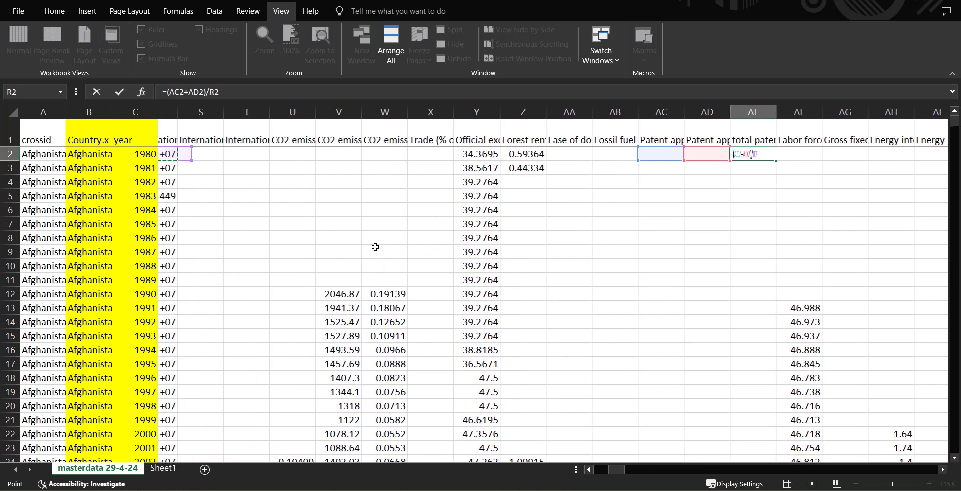
{"action": "key", "text": "Return"}
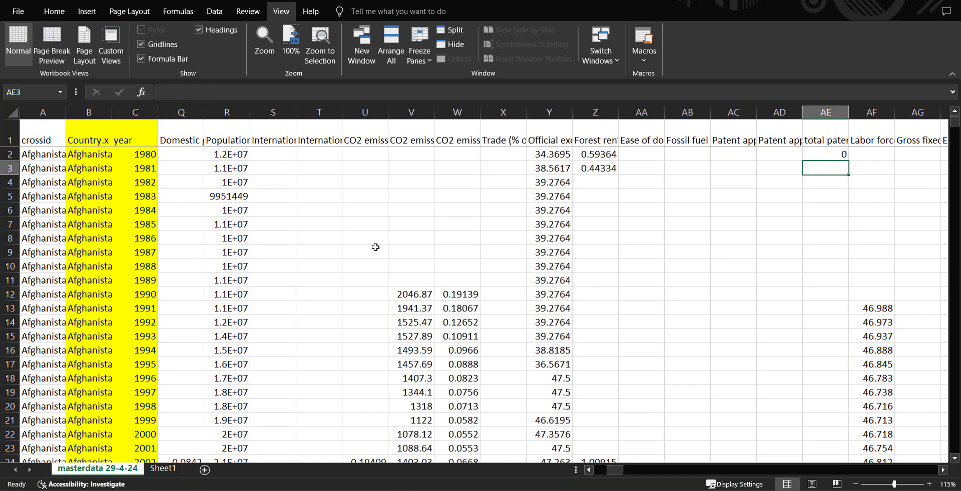
Fill the AE2 formula down the whole total patents/population column
{"action": "left_click", "coordinate": [819, 157]}
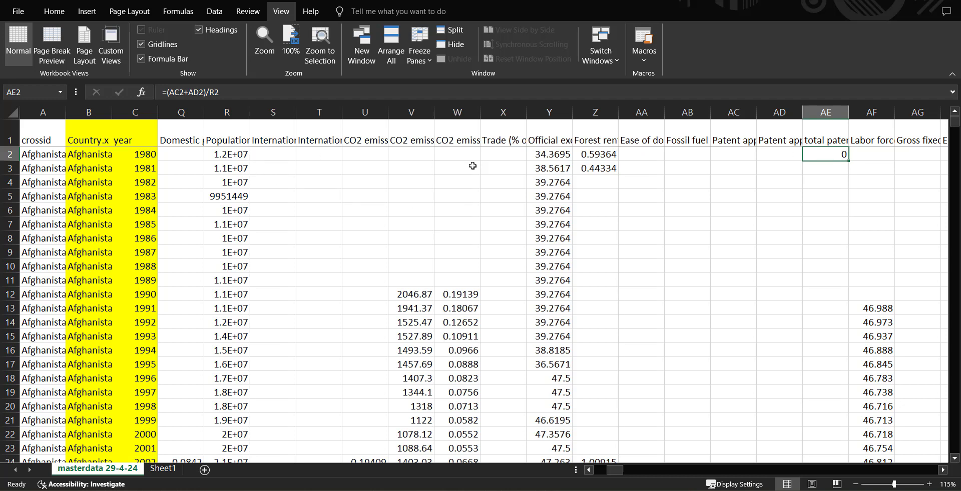
{"action": "left_click_drag", "start_coordinate": [849, 162], "coordinate": [849, 161]}
{"action": "double_click", "coordinate": [848, 161]}
Inspect the filled patents/population results, checking Afghanistan's 2023 formula and population cell and the first row's patent cells AC2:AD2
{"action": "scroll", "coordinate": [275, 430], "scroll_direction": "down", "scroll_amount": 4}
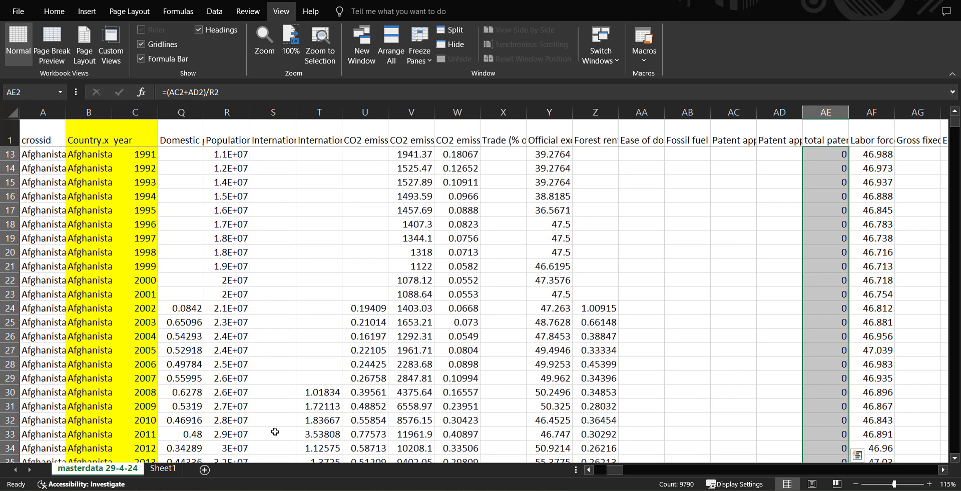
{"action": "scroll", "coordinate": [570, 393], "scroll_direction": "down", "scroll_amount": 5}
{"action": "scroll", "coordinate": [829, 383], "scroll_direction": "up", "scroll_amount": 1}
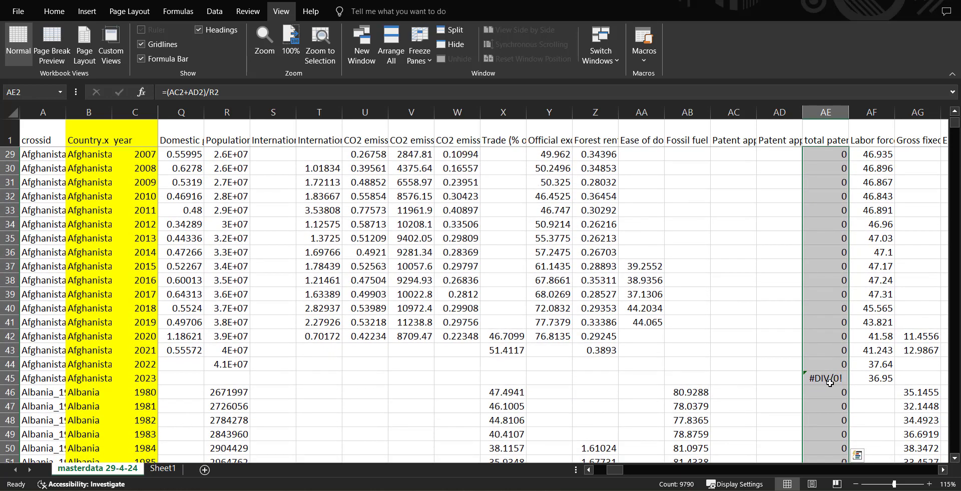
{"action": "left_click", "coordinate": [829, 383]}
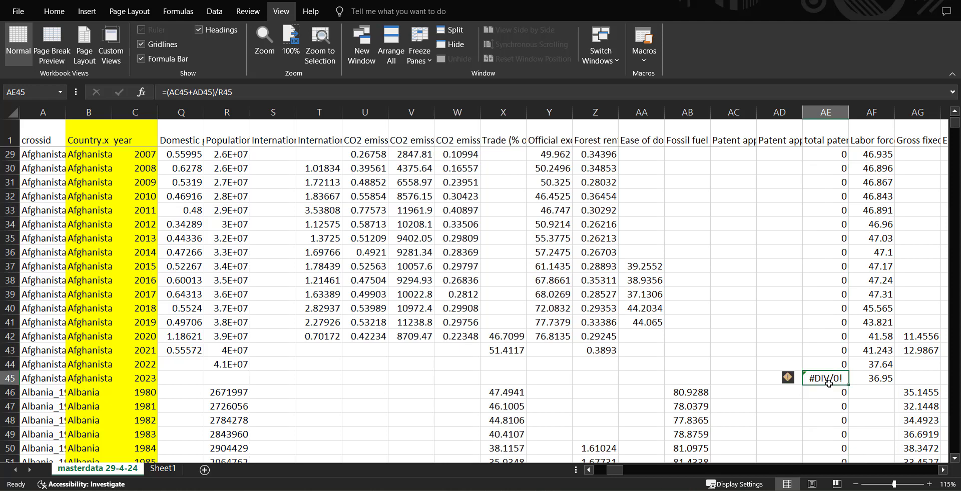
{"action": "left_click", "coordinate": [215, 380]}
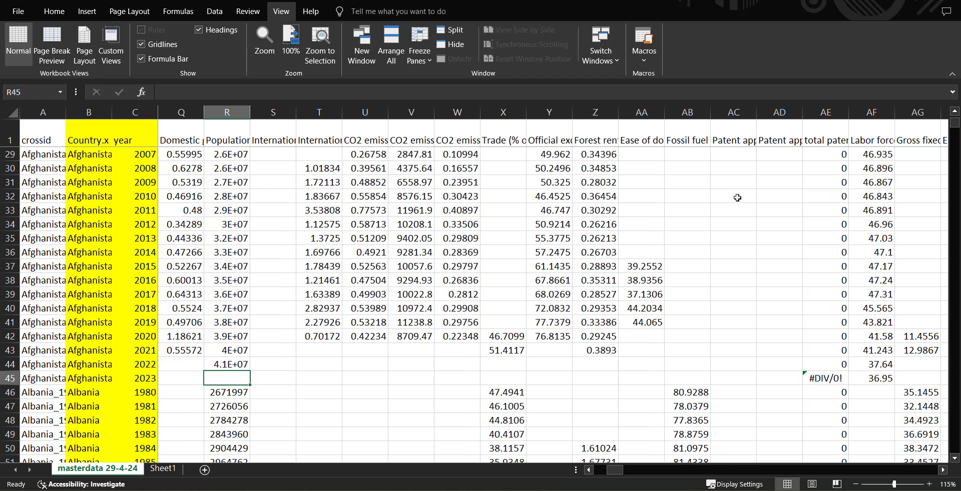
{"action": "left_click", "coordinate": [819, 288]}
{"action": "scroll", "coordinate": [819, 288], "scroll_direction": "up", "scroll_amount": 9}
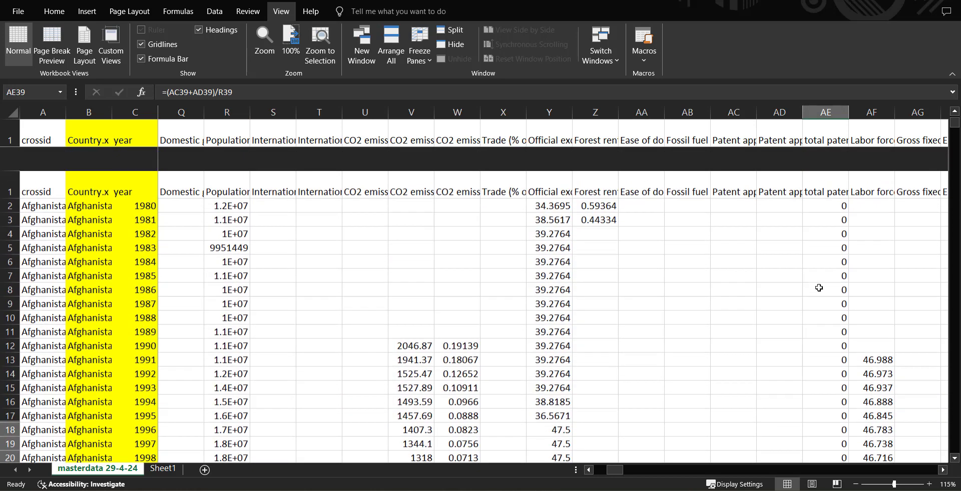
{"action": "left_click", "coordinate": [829, 152]}
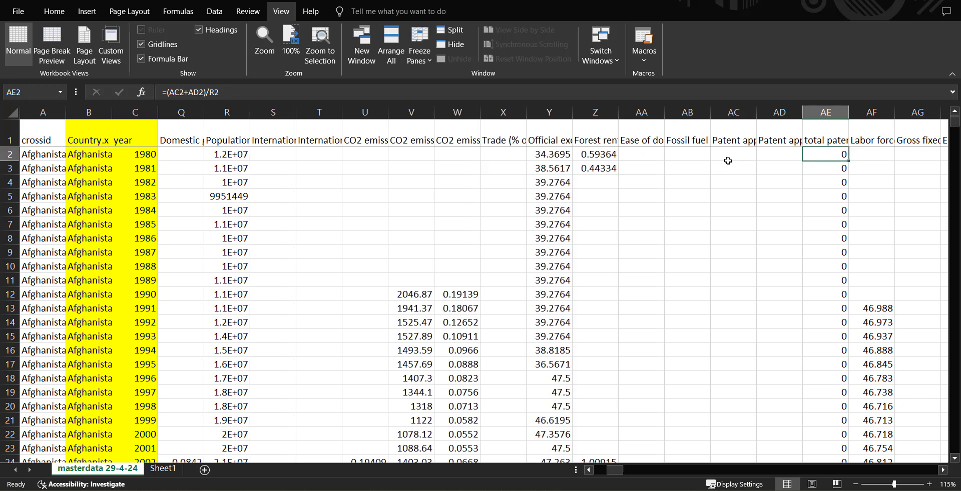
{"action": "left_click_drag", "start_coordinate": [732, 156], "coordinate": [772, 151]}
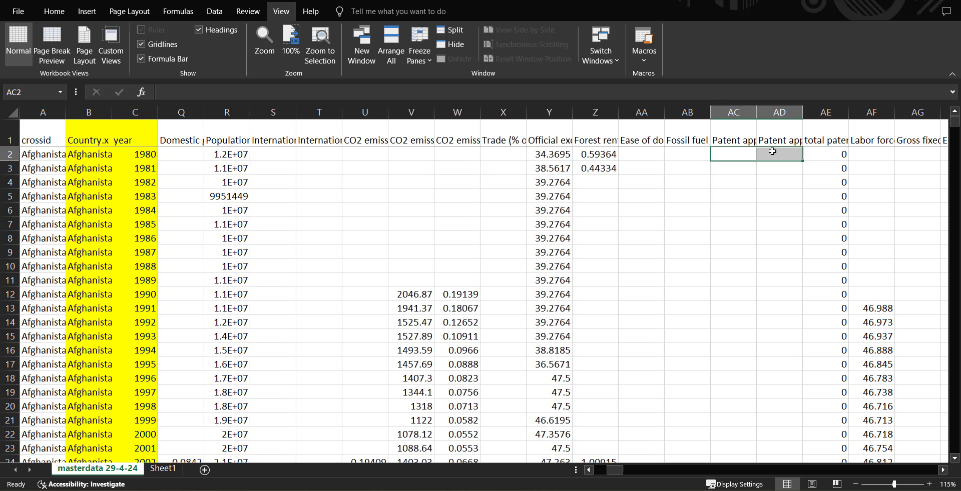
Replace cell AE2's formula with an IF whose logical test is AND(AC2="",AD2="") for blank patent cells
{"action": "left_click", "coordinate": [838, 152]}
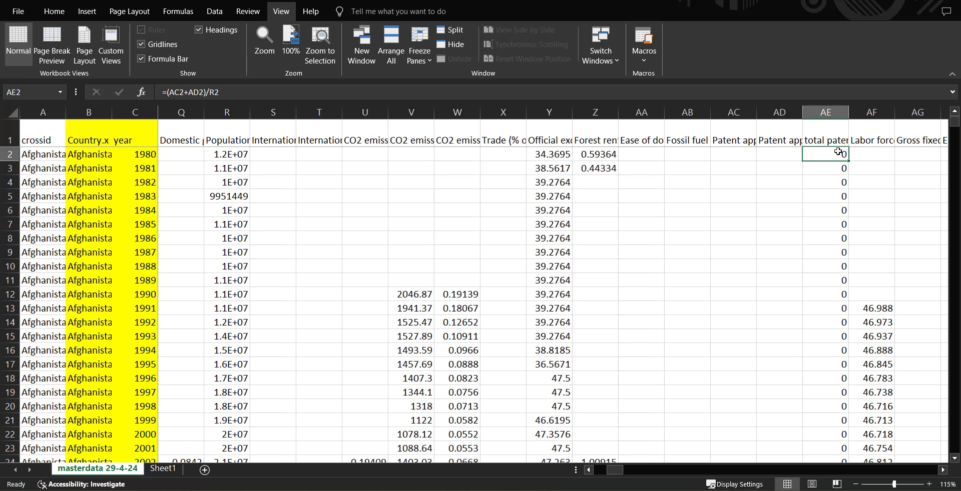
{"action": "type", "text": "=if("}
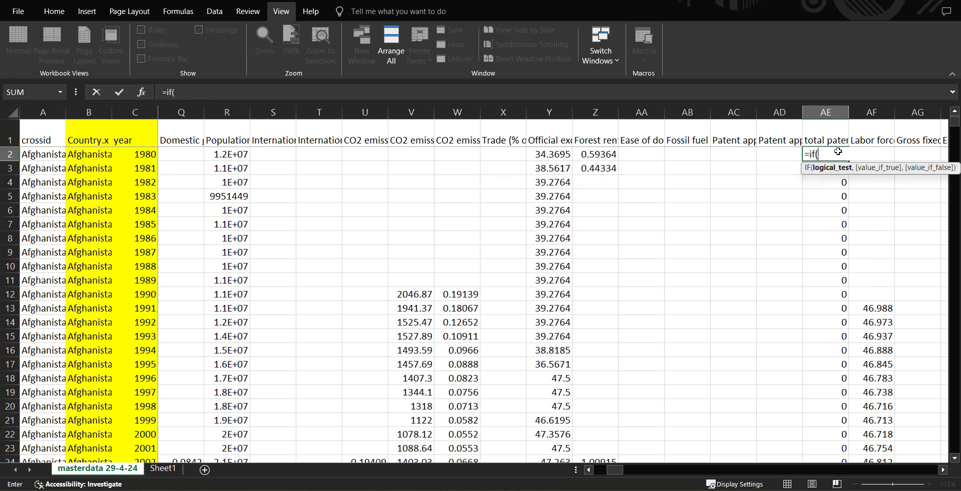
{"action": "type", "text": "and("}
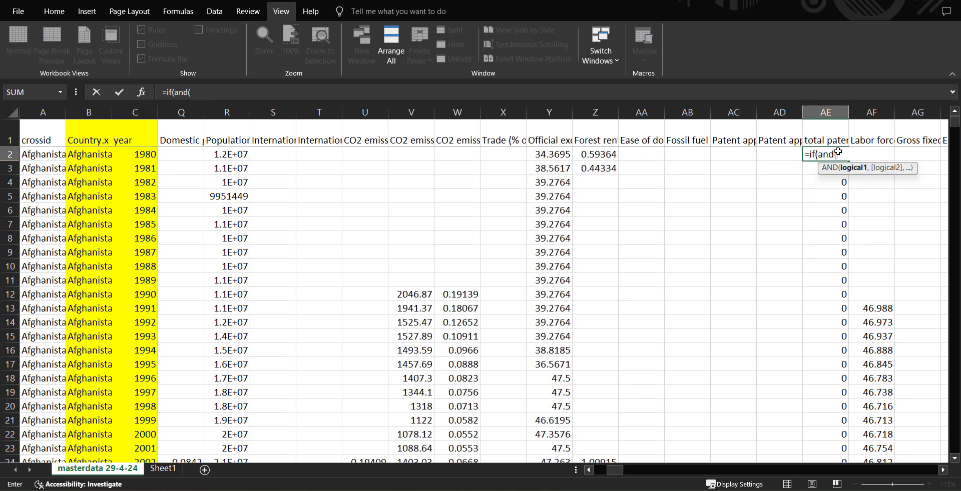
{"action": "left_click", "coordinate": [724, 151]}
{"action": "type", "text": "="}
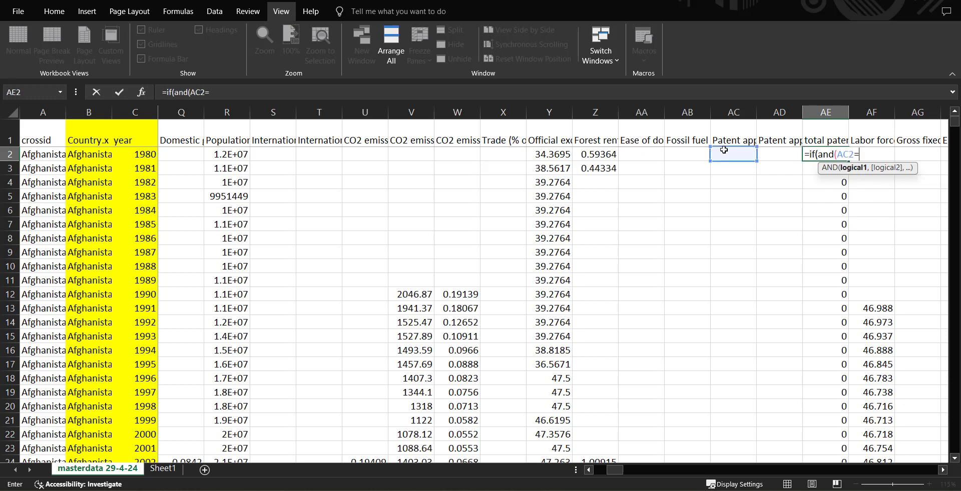
{"action": "type", "text": "\"\","}
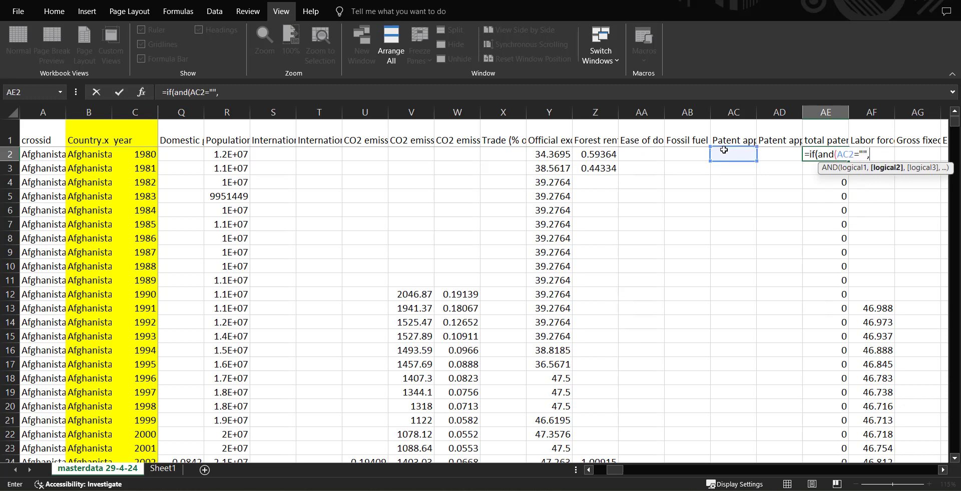
{"action": "left_click", "coordinate": [779, 150]}
{"action": "type", "text": "=\"\""}
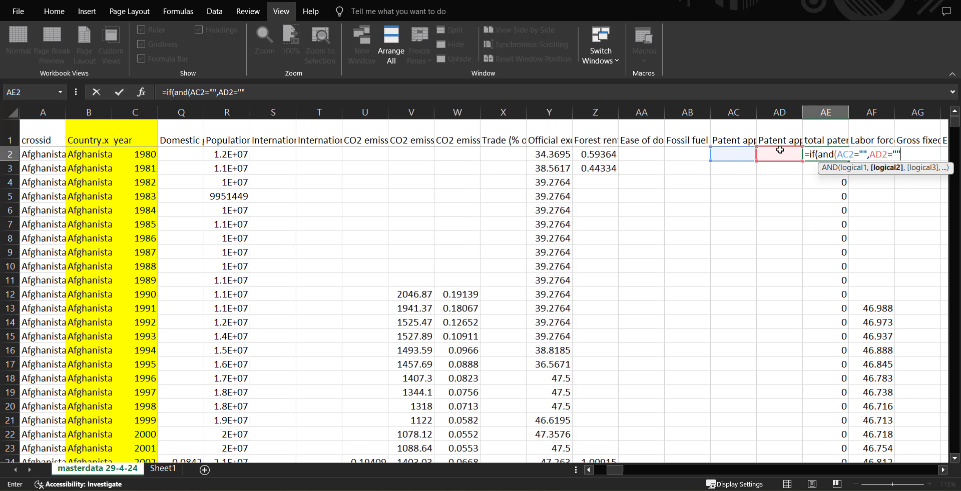
{"action": "type", "text": ")"}
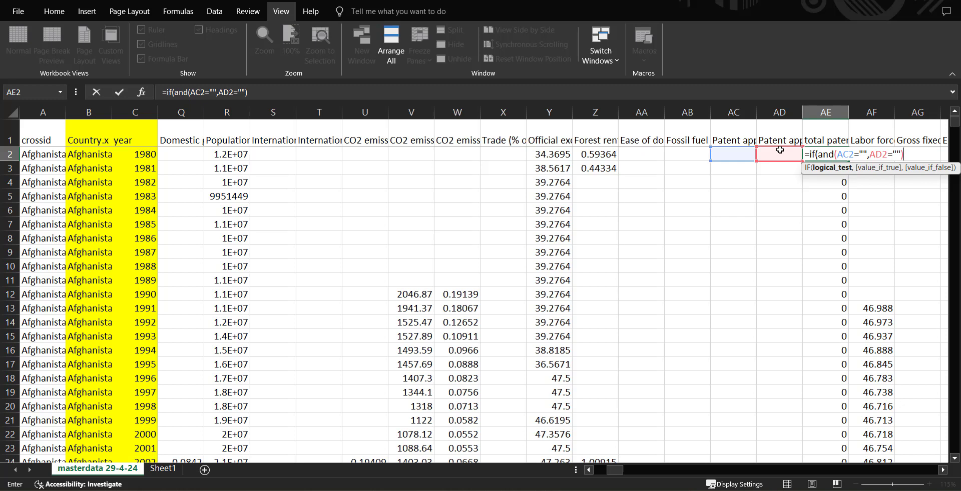
Complete the AE2 IF formula with "" as the true value and (AC2+AD2) as the false value, accepting the suggested bracket correction
{"action": "left_click", "coordinate": [818, 154]}
{"action": "type", "text": ","}
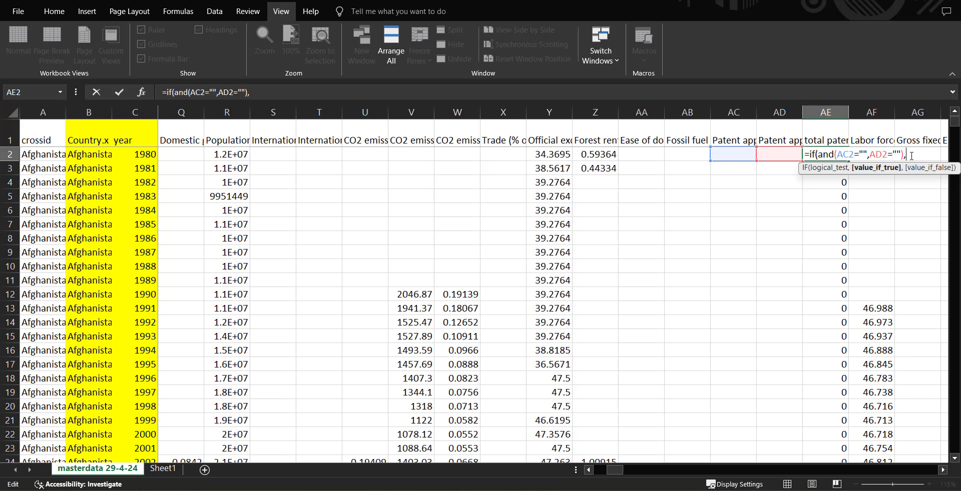
{"action": "type", "text": "\"\","}
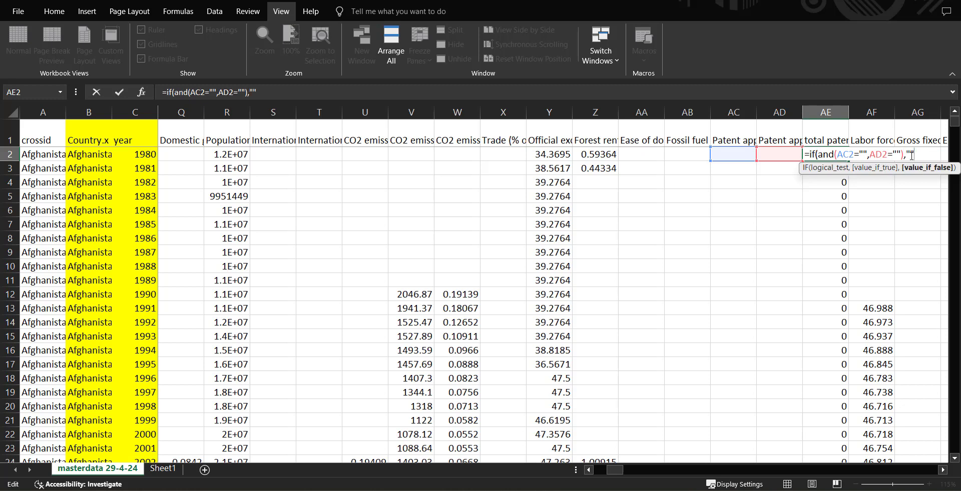
{"action": "type", "text": "("}
{"action": "left_click", "coordinate": [725, 151]}
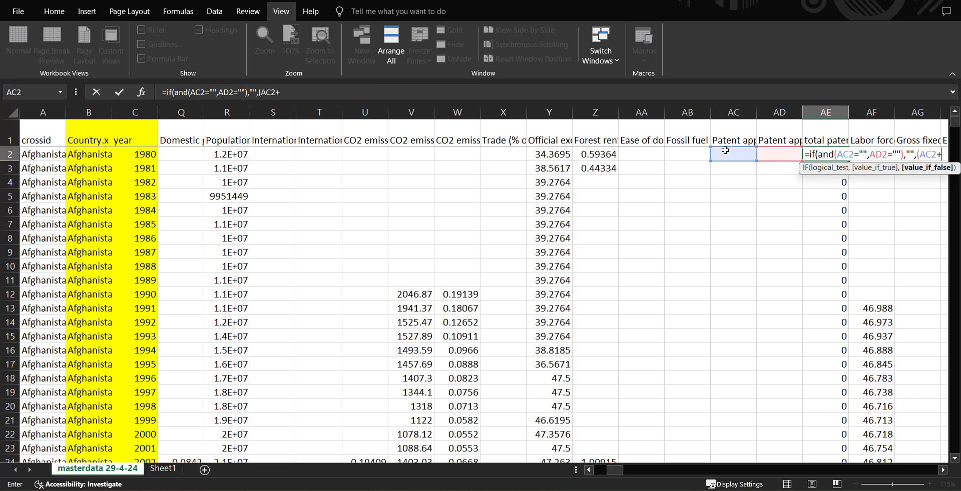
{"action": "type", "text": "+"}
{"action": "left_click", "coordinate": [773, 156]}
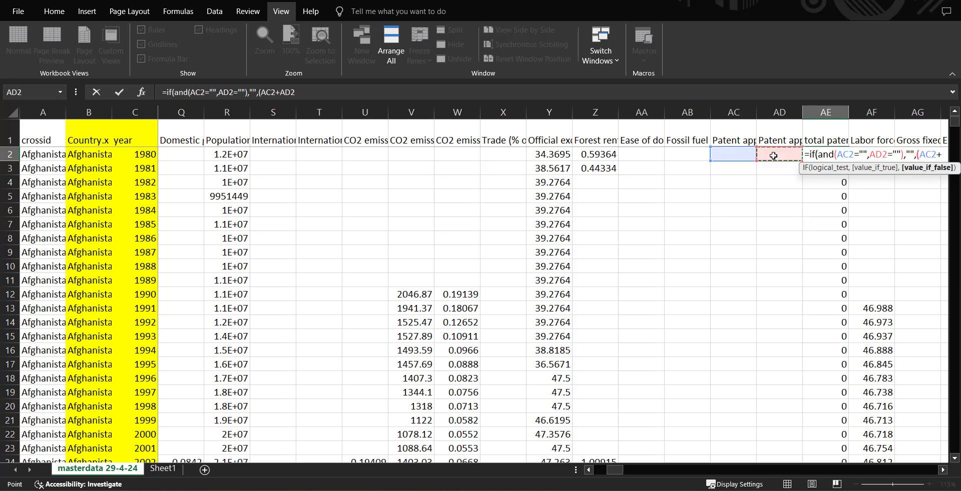
{"action": "type", "text": ")"}
{"action": "key", "text": "Return"}
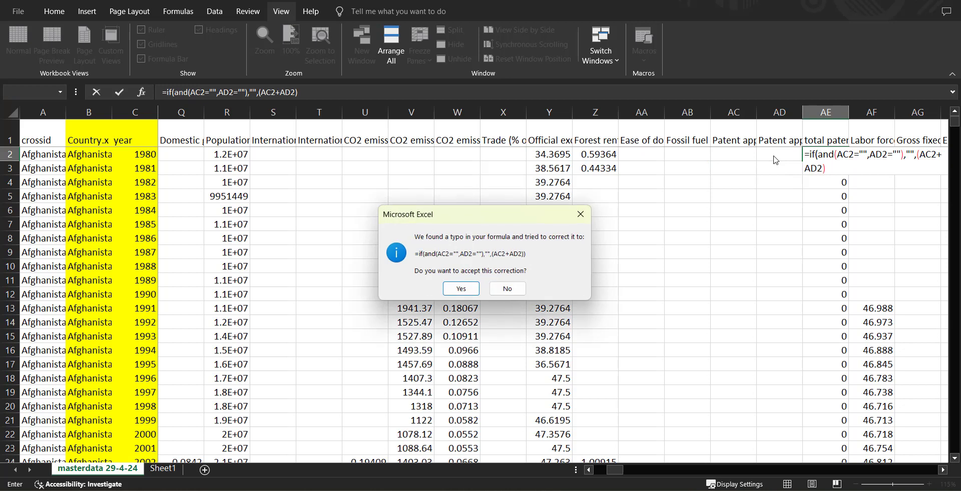
{"action": "left_click", "coordinate": [451, 289]}
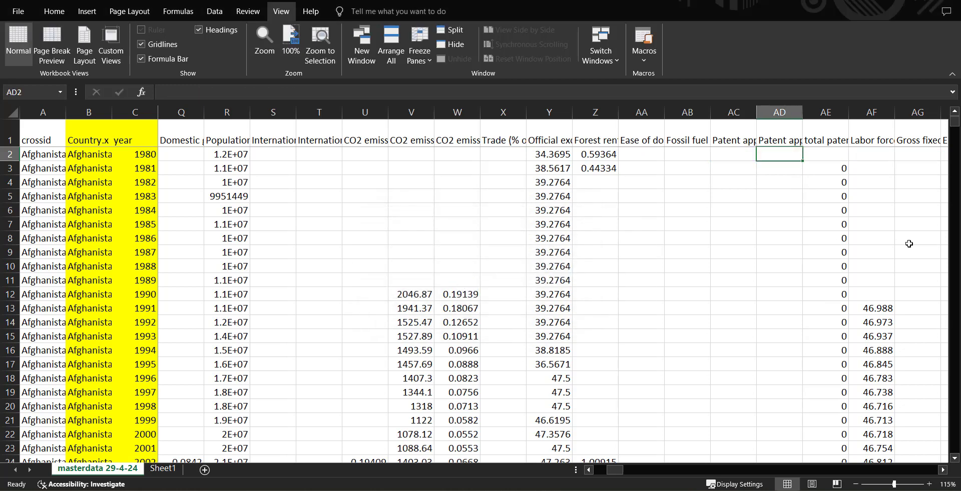
Fill the AE2 IF(AND) formula down the total patents/population column
{"action": "left_click", "coordinate": [828, 157]}
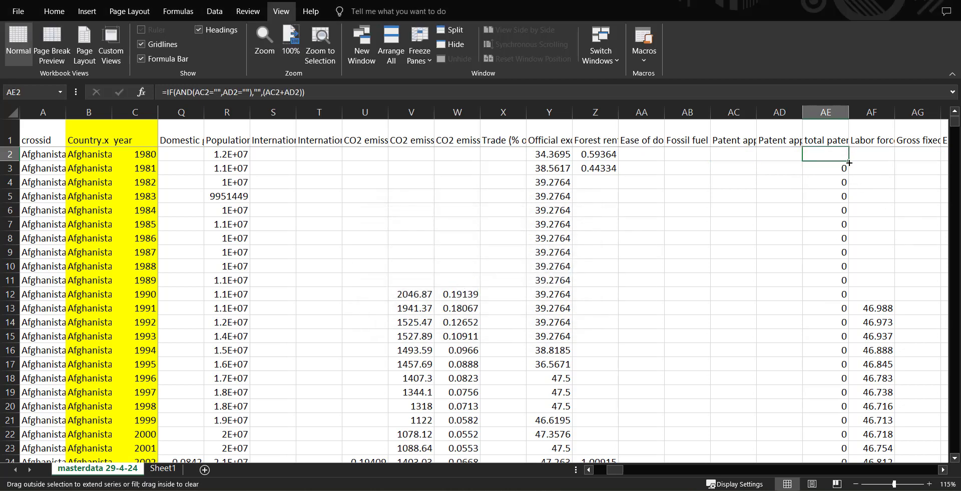
{"action": "double_click", "coordinate": [848, 161]}
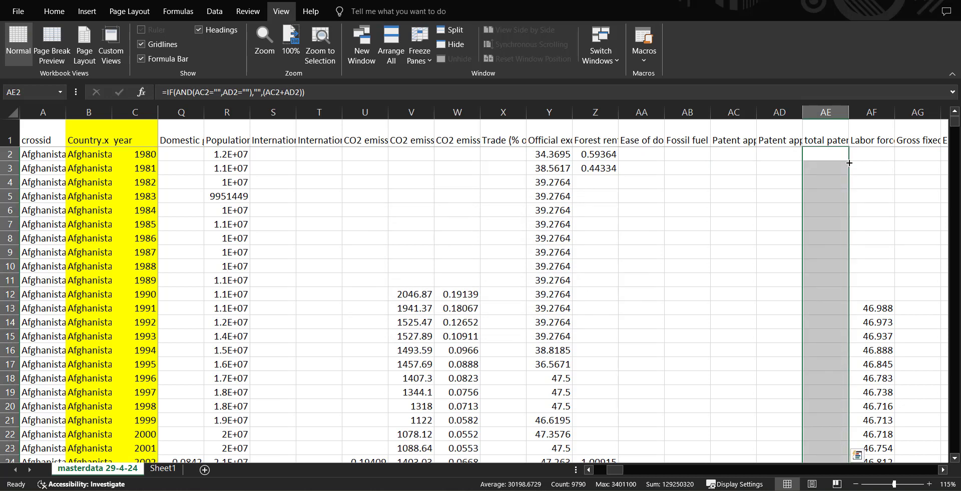
Review the filled total patents/population column across several countries, comparing it with the two patent application columns and checking the formula in AE481
{"action": "scroll", "coordinate": [803, 311], "scroll_direction": "down", "scroll_amount": 14}
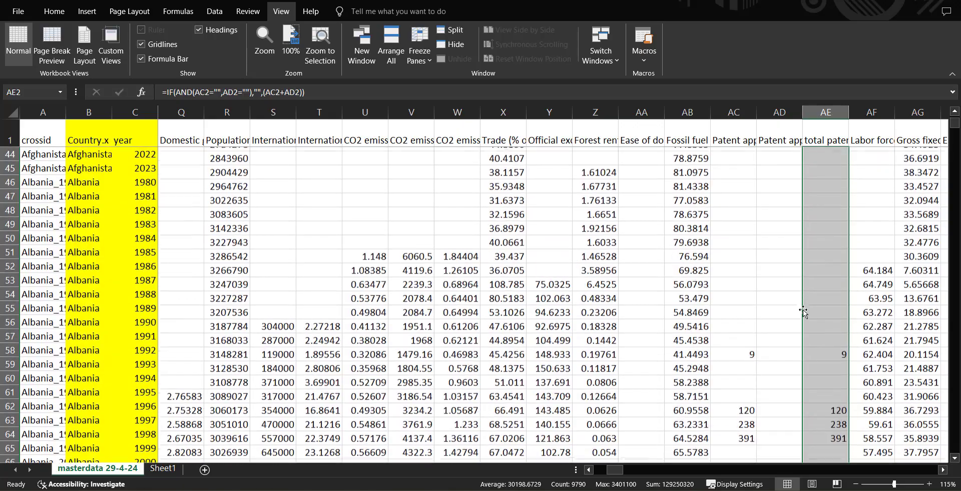
{"action": "scroll", "coordinate": [803, 312], "scroll_direction": "down", "scroll_amount": 2}
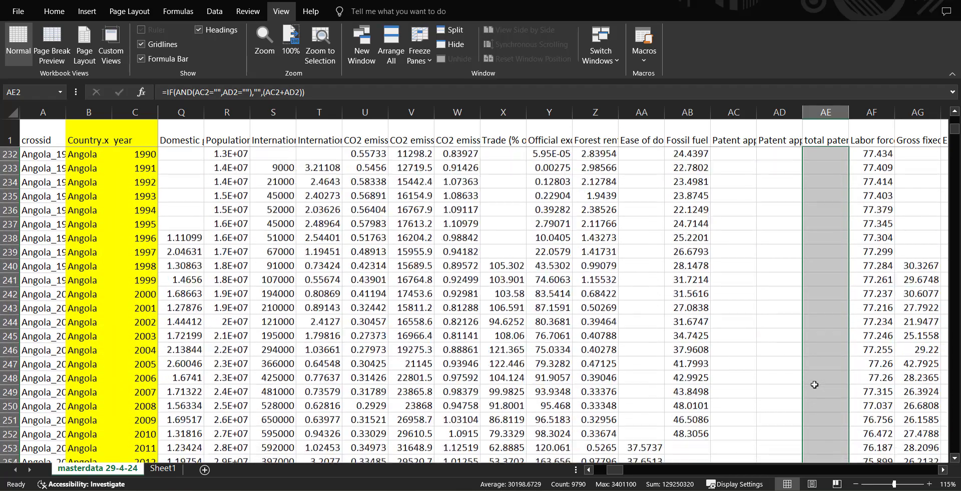
{"action": "scroll", "coordinate": [814, 385], "scroll_direction": "down", "scroll_amount": 20}
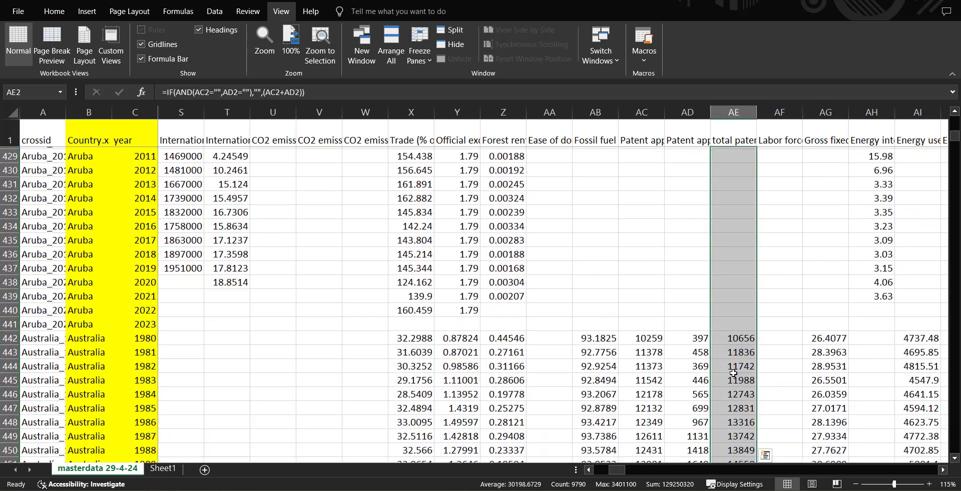
{"action": "left_click", "coordinate": [733, 375]}
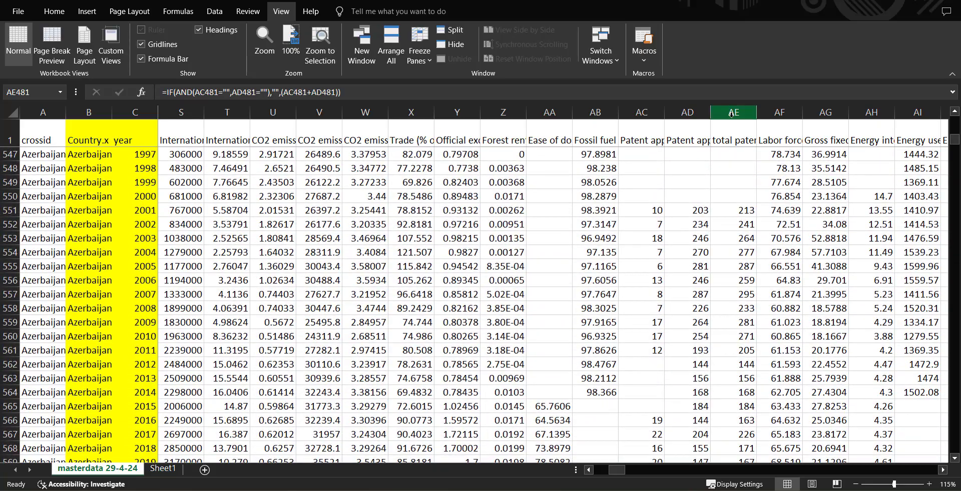
{"action": "left_click", "coordinate": [734, 112]}
{"action": "scroll", "coordinate": [722, 320], "scroll_direction": "down", "scroll_amount": 4}
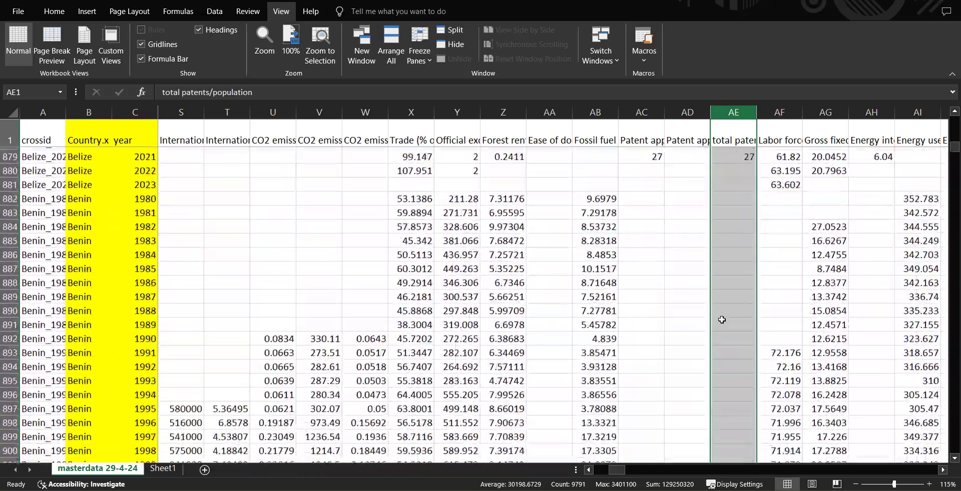
{"action": "scroll", "coordinate": [722, 319], "scroll_direction": "down", "scroll_amount": 20}
{"action": "scroll", "coordinate": [722, 320], "scroll_direction": "left", "scroll_amount": 1}
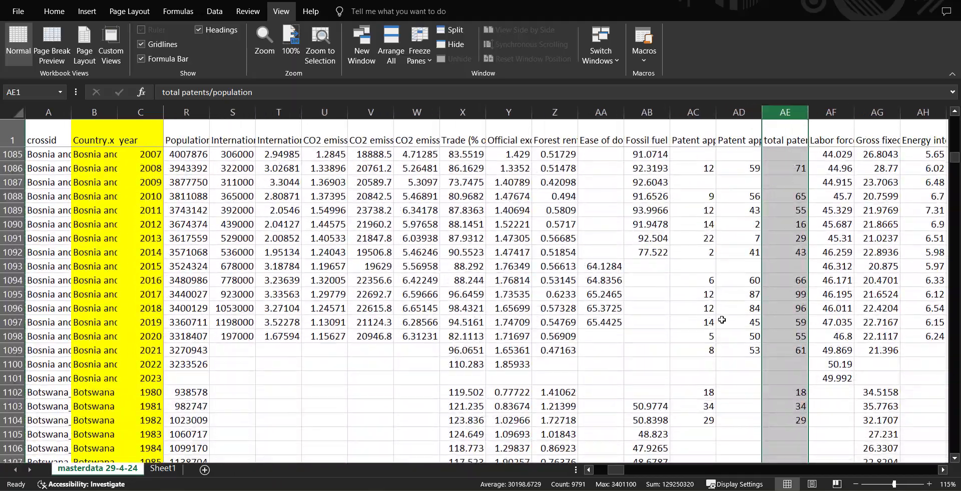
Extend the logical test in AE2 to OR(R2="",AND(AC2="",AD2="")) so blank population cells are also covered
{"action": "scroll", "coordinate": [721, 320], "scroll_direction": "up", "scroll_amount": 20}
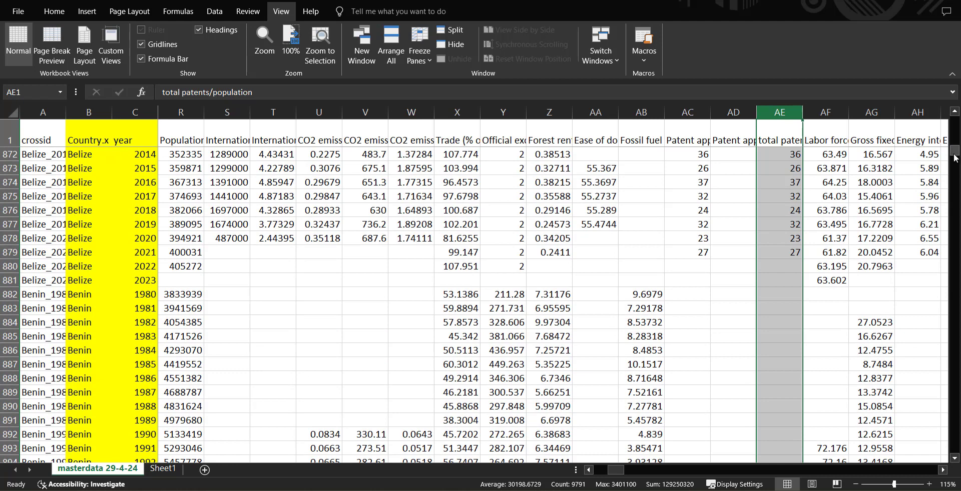
{"action": "left_click_drag", "start_coordinate": [955, 158], "coordinate": [955, 122]}
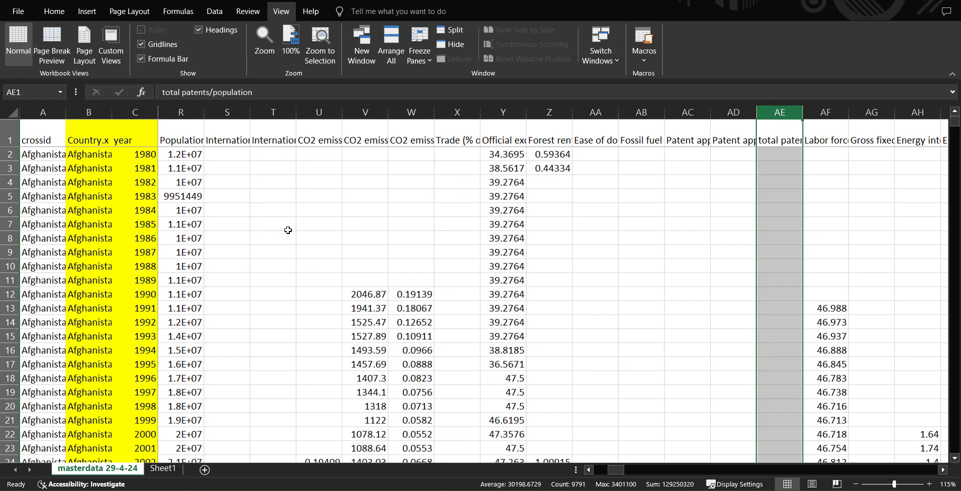
{"action": "left_click", "coordinate": [784, 154]}
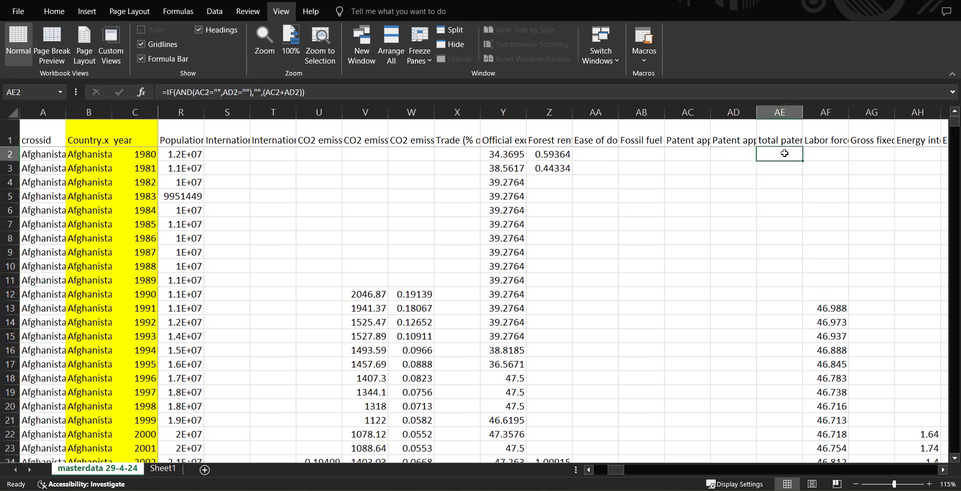
{"action": "left_click", "coordinate": [176, 92]}
{"action": "type", "text": "or"}
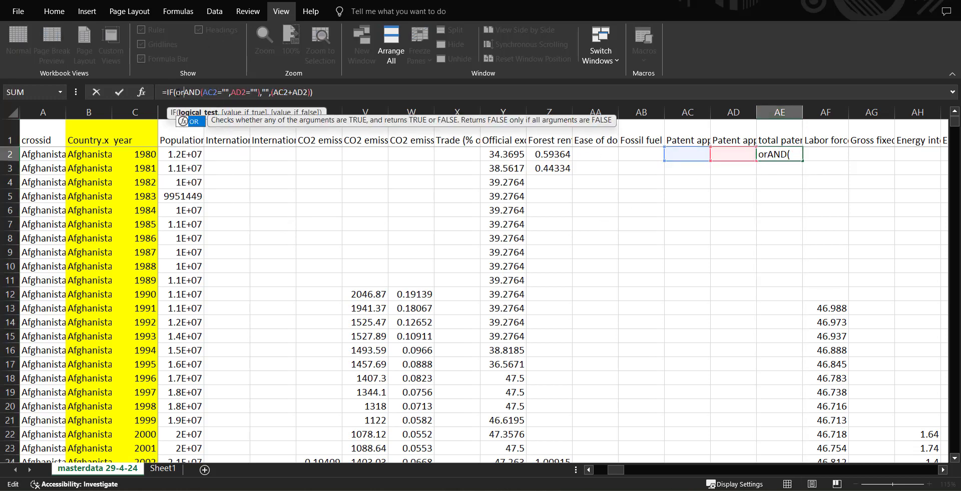
{"action": "left_click", "coordinate": [188, 153]}
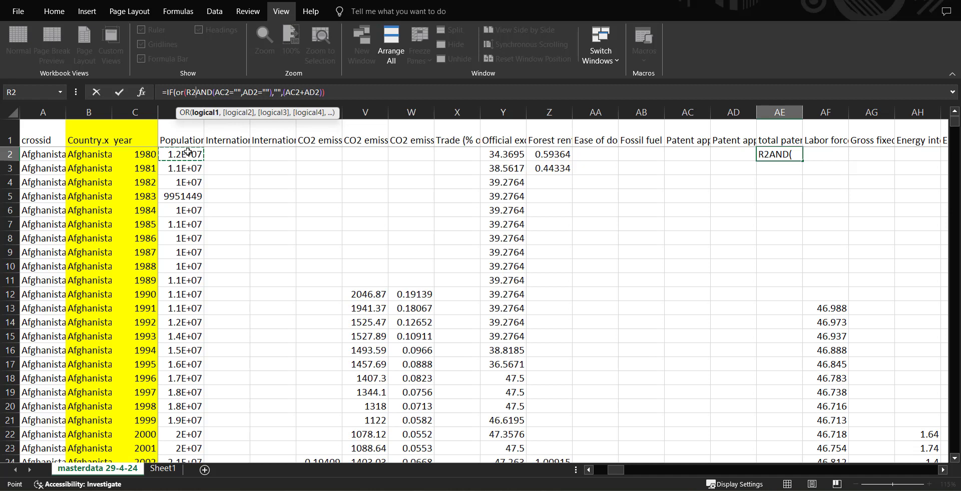
{"action": "type", "text": "="}
{"action": "type", "text": "\"\"."}
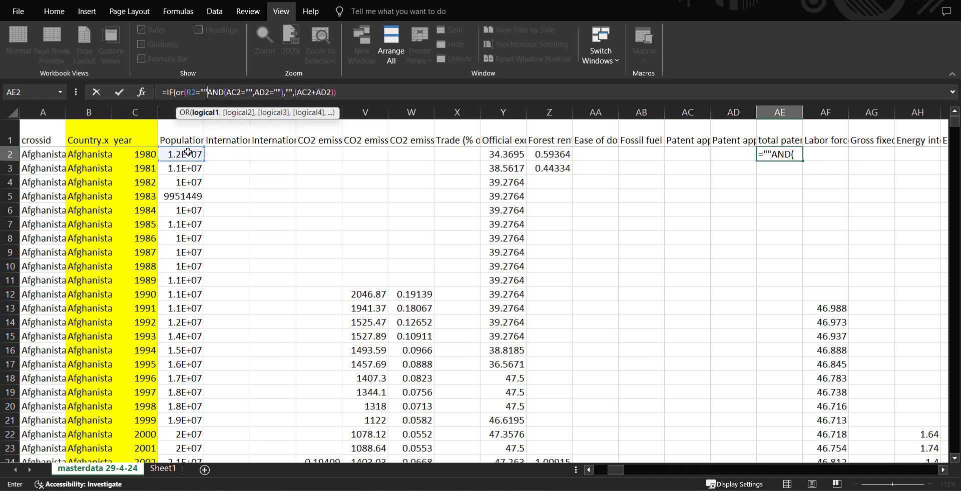
{"action": "key", "text": "BackSpace"}
{"action": "type", "text": ","}
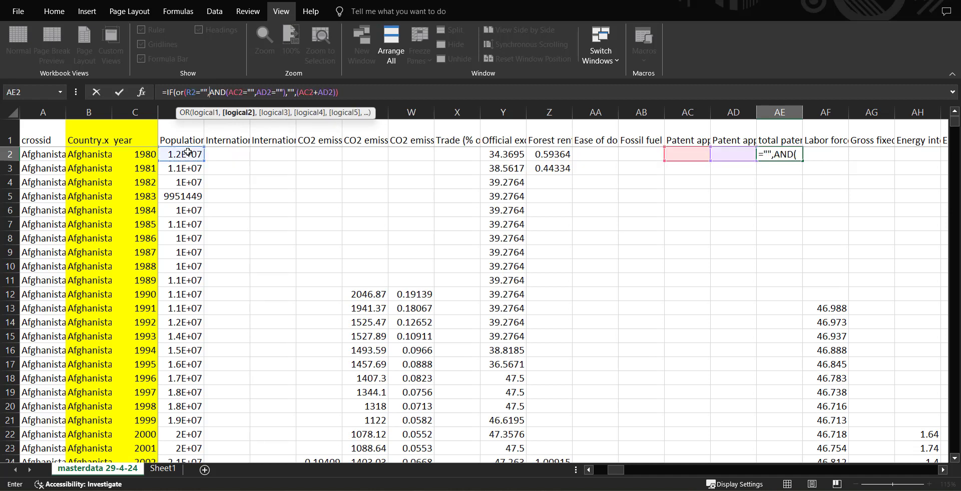
{"action": "left_click", "coordinate": [287, 93]}
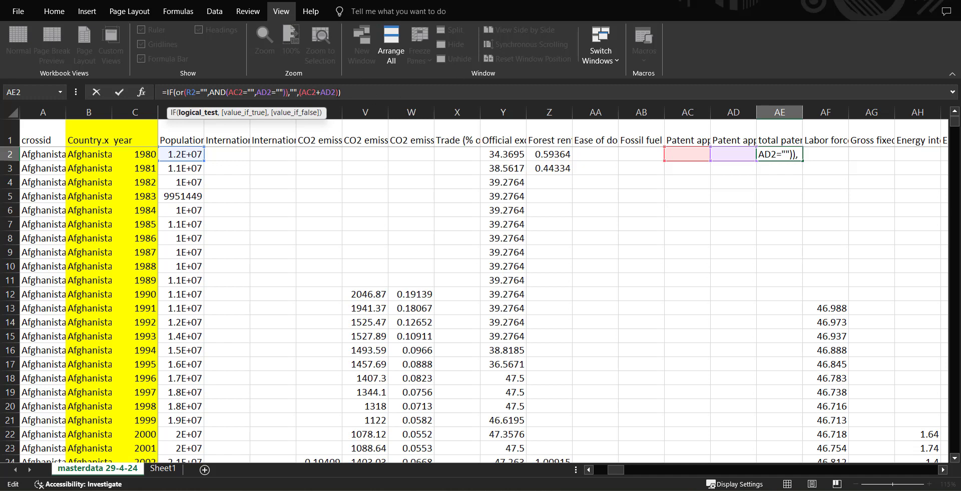
Change the false value of the AE2 formula to ((AC2+AD2))/R2 so the summed patents are divided by population
{"action": "left_click", "coordinate": [339, 92]}
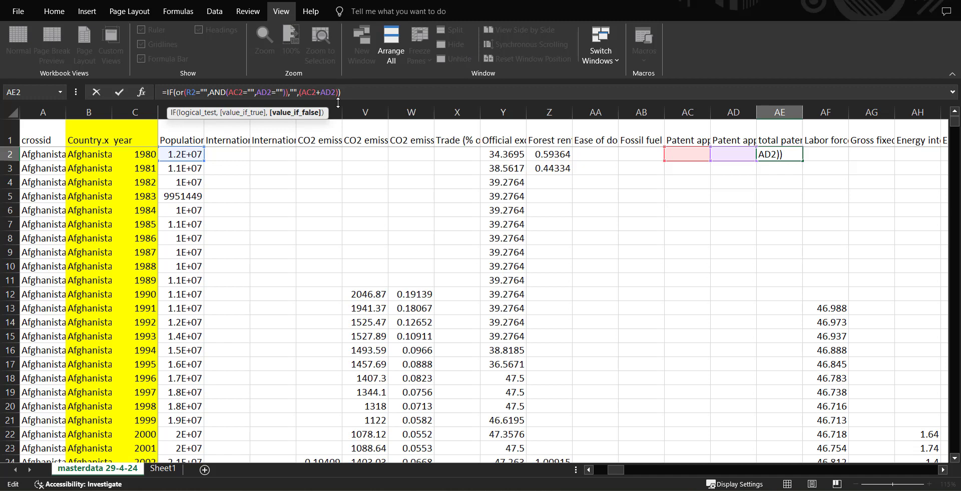
{"action": "key", "text": "Left"}
{"action": "key", "text": "Left"}
{"action": "key", "text": "Left"}
{"action": "key", "text": "Left"}
{"action": "key", "text": "Left"}
{"action": "key", "text": "Left"}
{"action": "type", "text": "("}
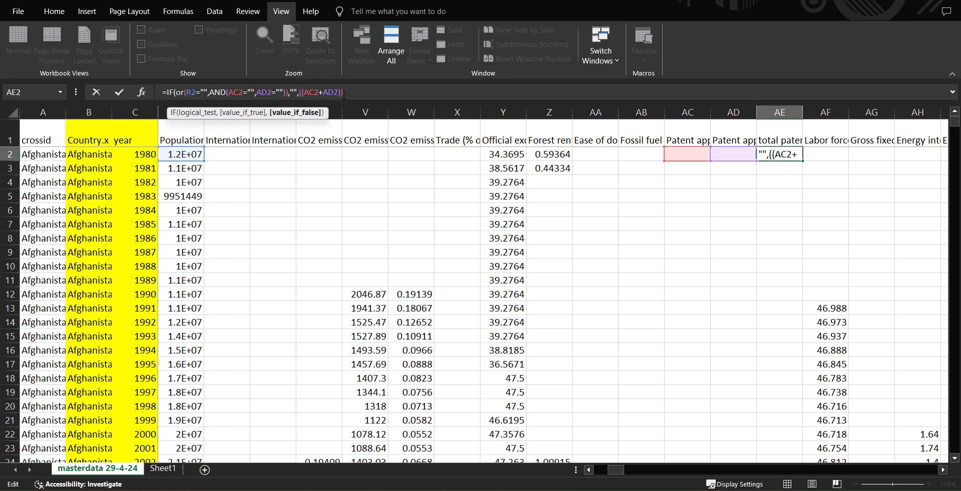
{"action": "left_click", "coordinate": [344, 92]}
{"action": "type", "text": "/"}
{"action": "left_click", "coordinate": [182, 152]}
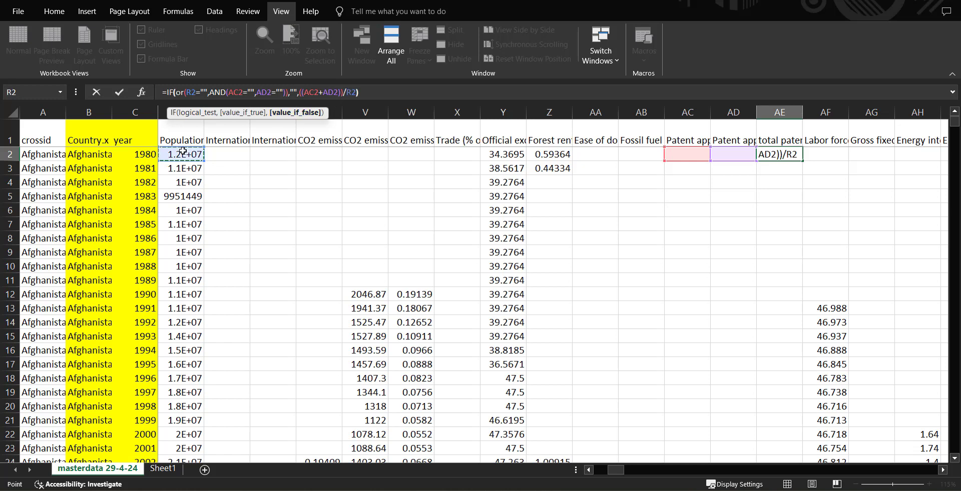
{"action": "type", "text": ")"}
{"action": "key", "text": "Return"}
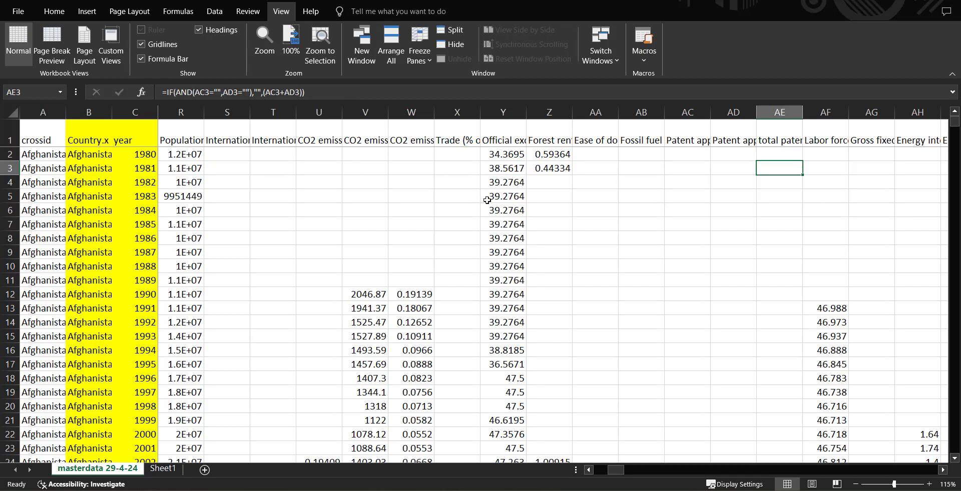
Copy the revised AE2 formula with the OR test and population division down the entire column
{"action": "left_click", "coordinate": [779, 156]}
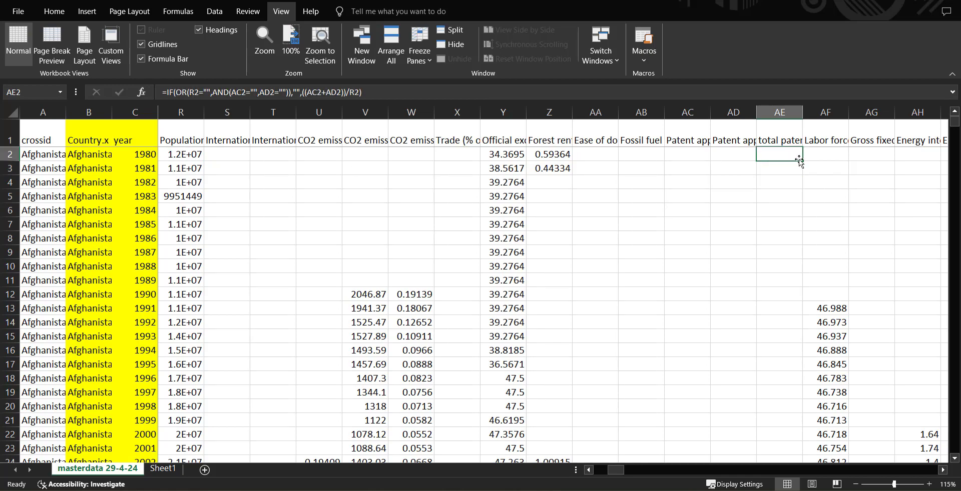
{"action": "double_click", "coordinate": [803, 160]}
Check the recalculated ratios for Albania, comparing the 2023 formula in AE89 with its population cell R89
{"action": "scroll", "coordinate": [748, 340], "scroll_direction": "down", "scroll_amount": 20}
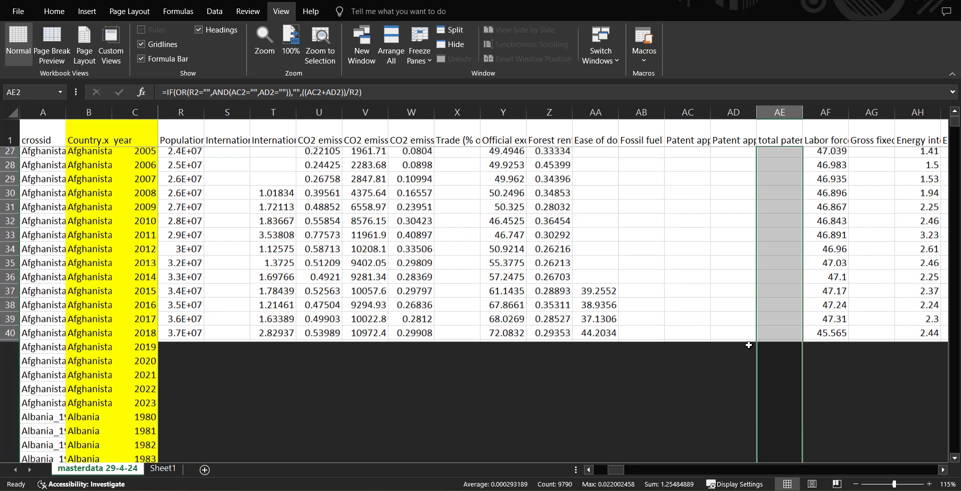
{"action": "scroll", "coordinate": [798, 378], "scroll_direction": "down", "scroll_amount": 3}
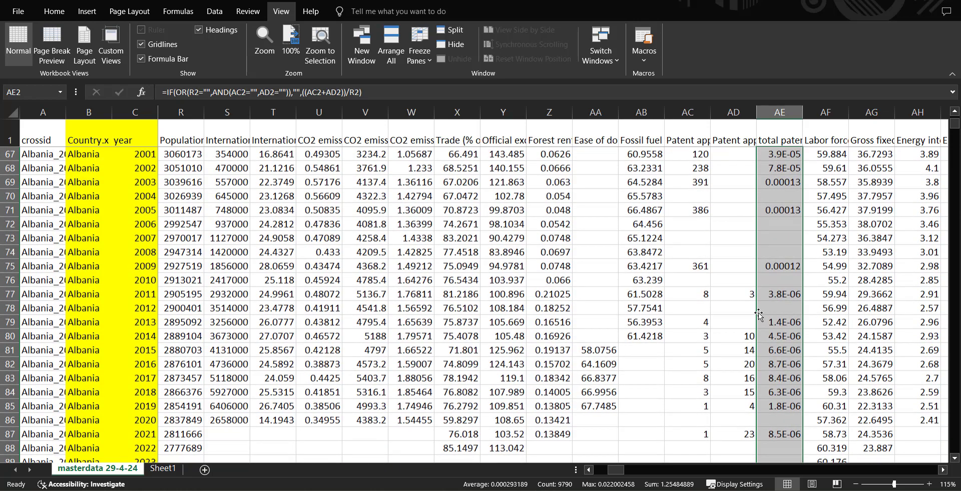
{"action": "left_click", "coordinate": [791, 398]}
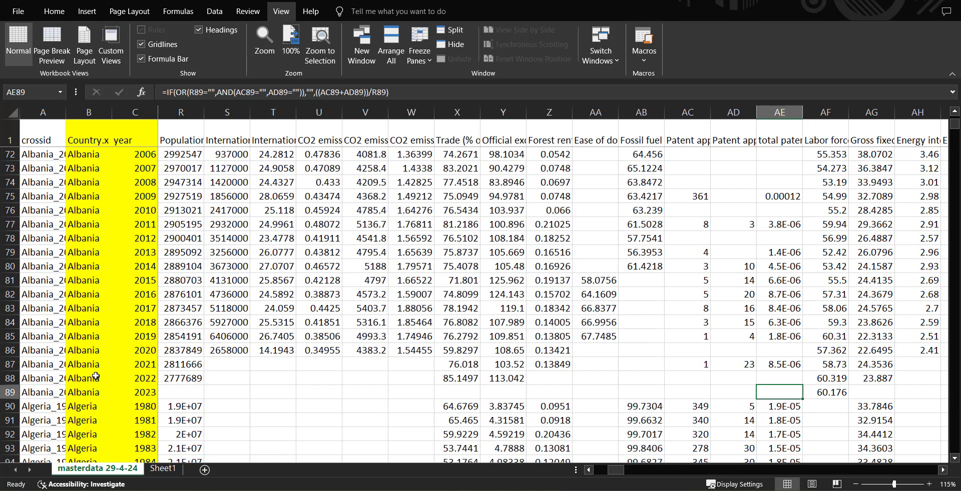
{"action": "left_click", "coordinate": [10, 392]}
{"action": "left_click", "coordinate": [177, 391]}
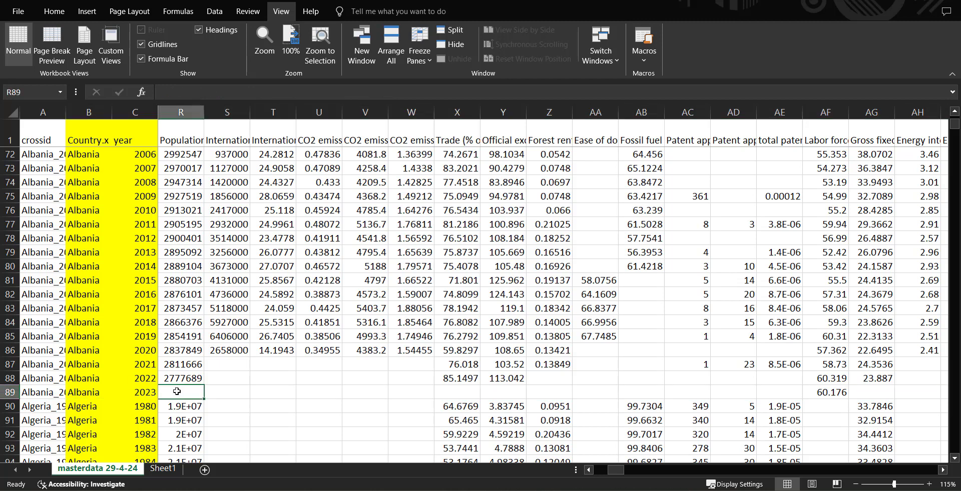
{"action": "left_click", "coordinate": [799, 393]}
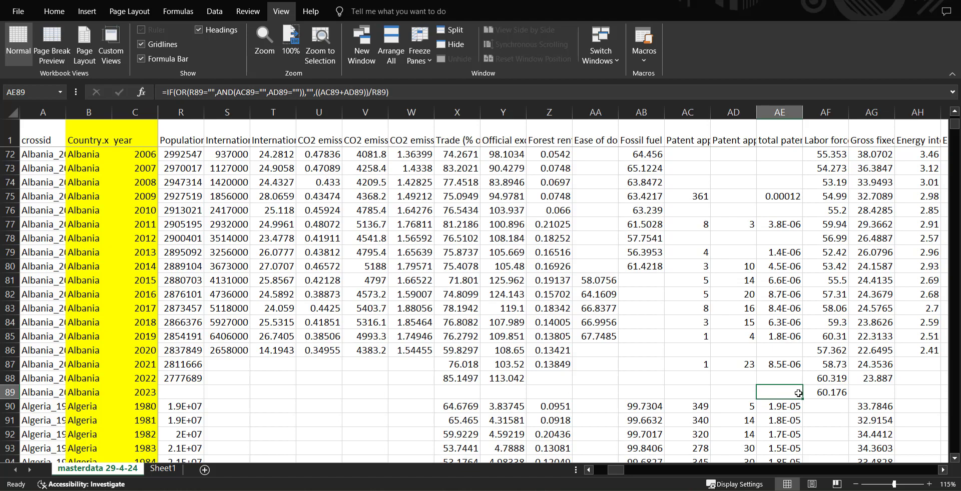
Select the whole header row 1 of the master data sheet
{"action": "left_click", "coordinate": [8, 139]}
{"action": "scroll", "coordinate": [760, 425], "scroll_direction": "up", "scroll_amount": 20}
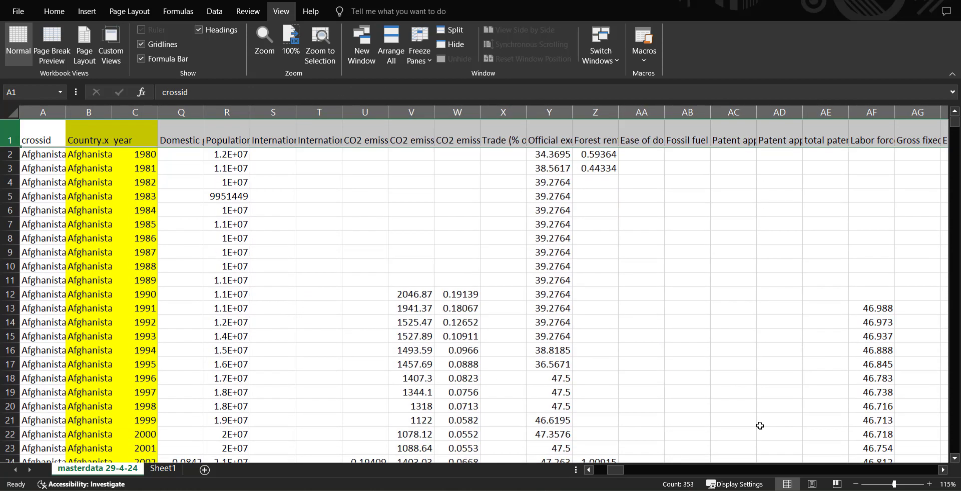